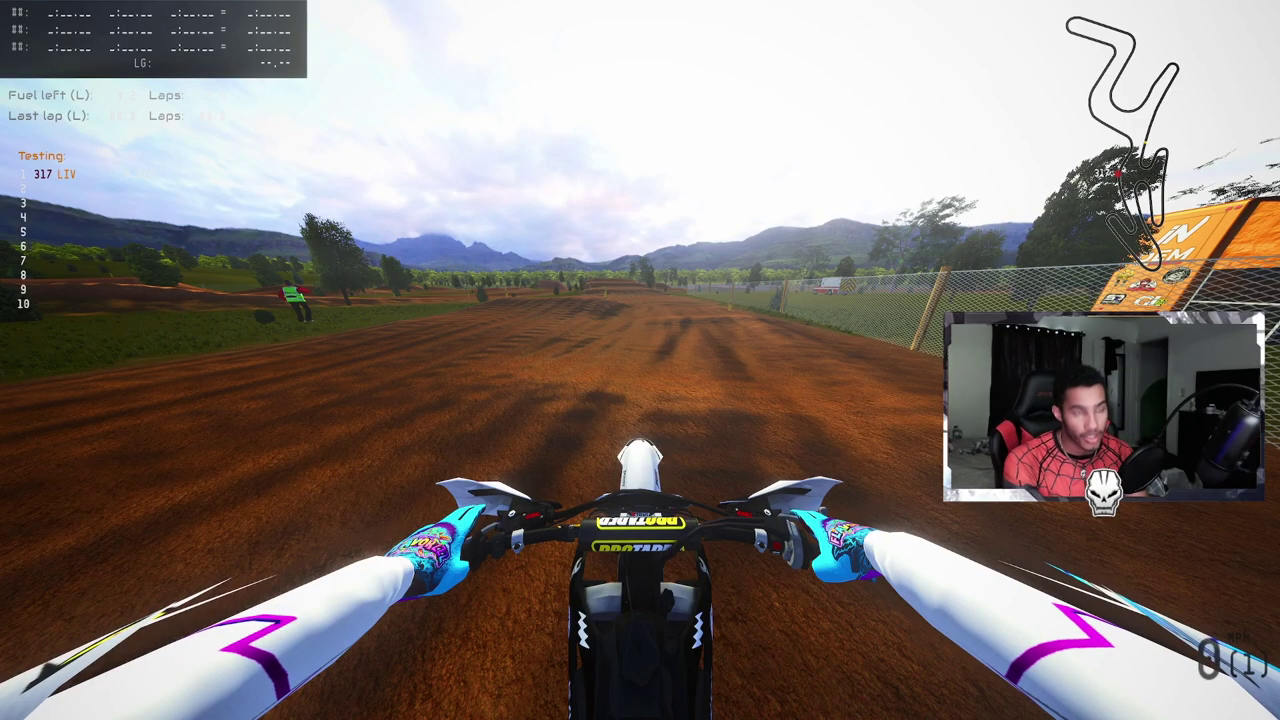
Bring up the ReShade overlay over MX Bikes, listing Vignette, MagicHDR and Clarity as enabled
key(Home)
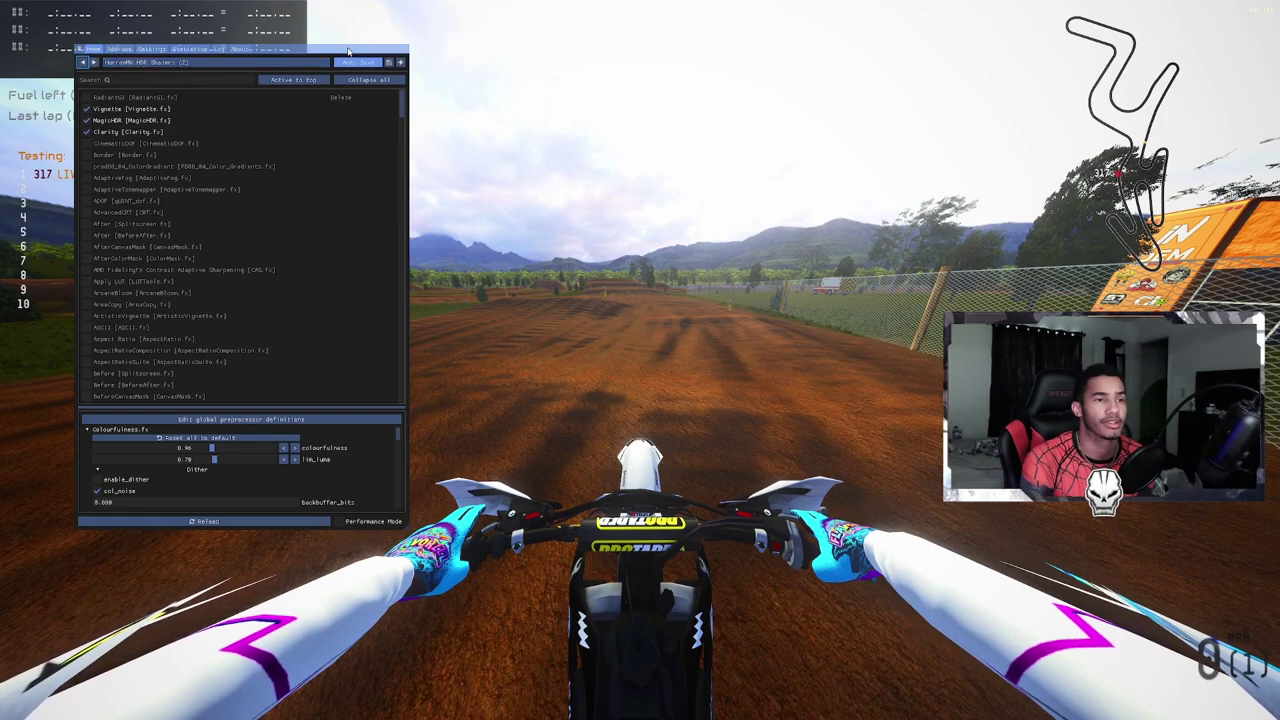
Move the ReShade window and show Vignette's values: Ratio 1.000, Radius 2.000, Amount -1.223
drag(348, 50, 620, 90)
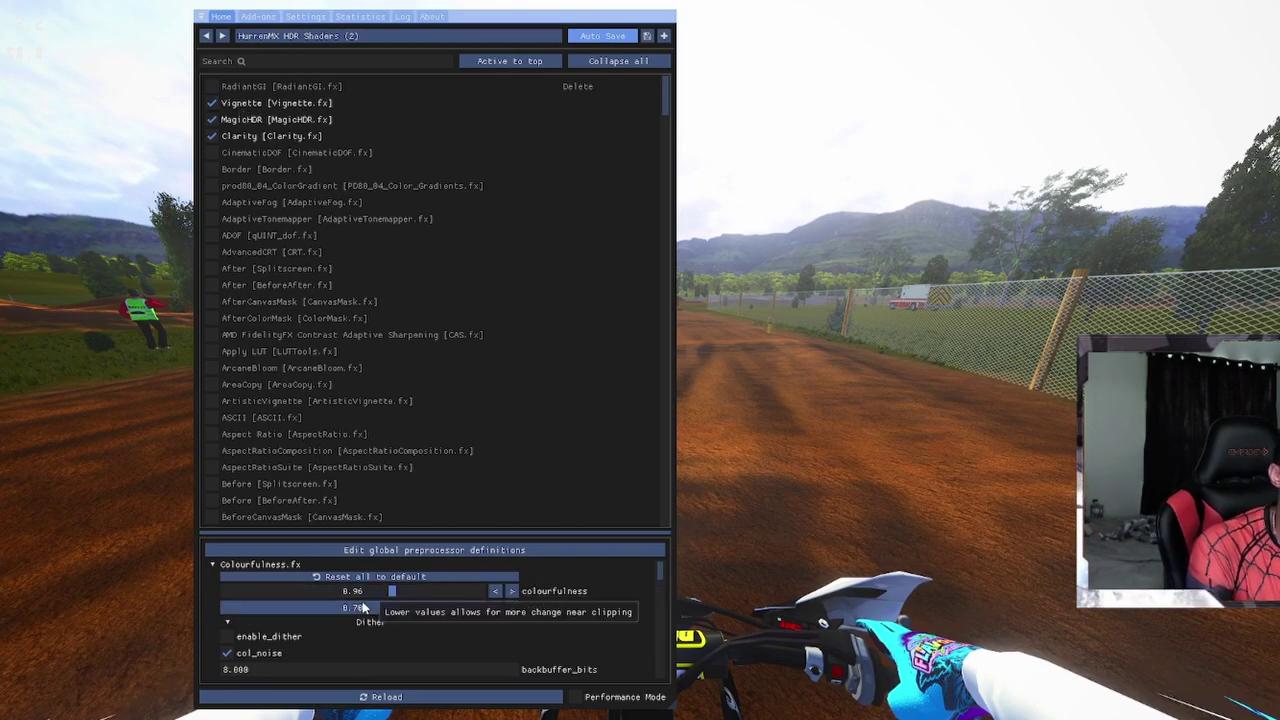
click(255, 104)
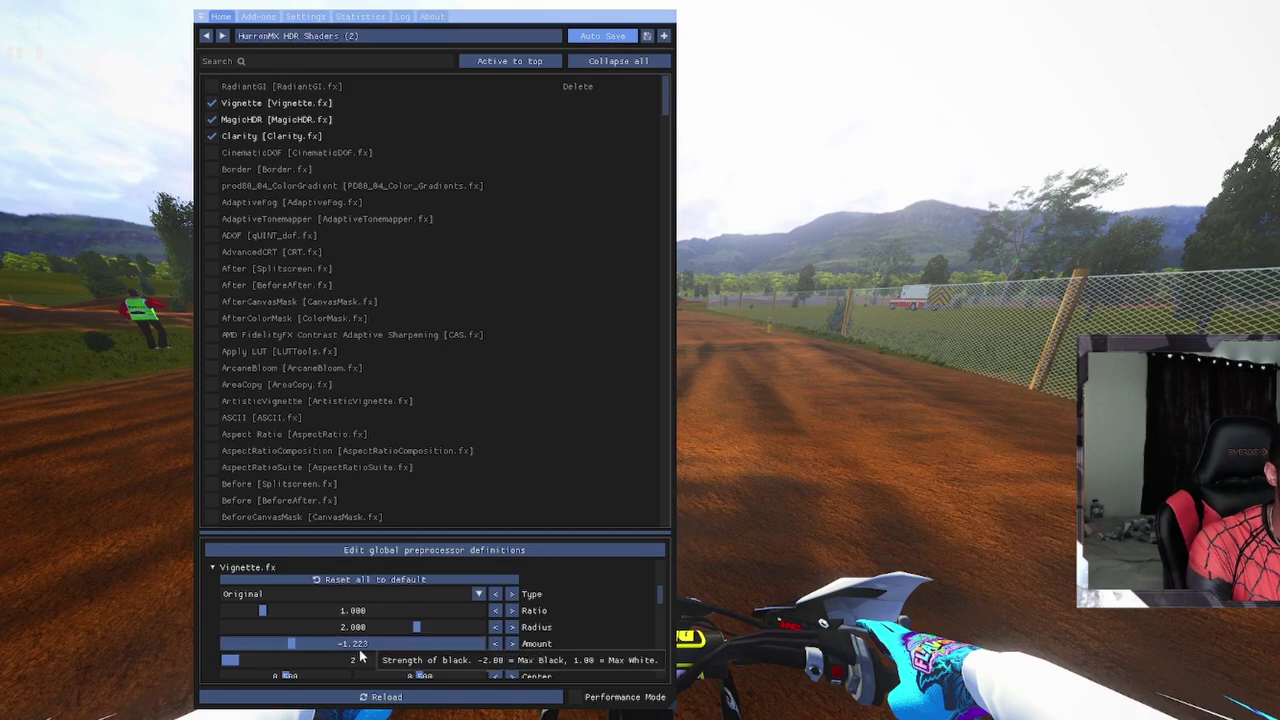
scroll(434, 684, down, 2)
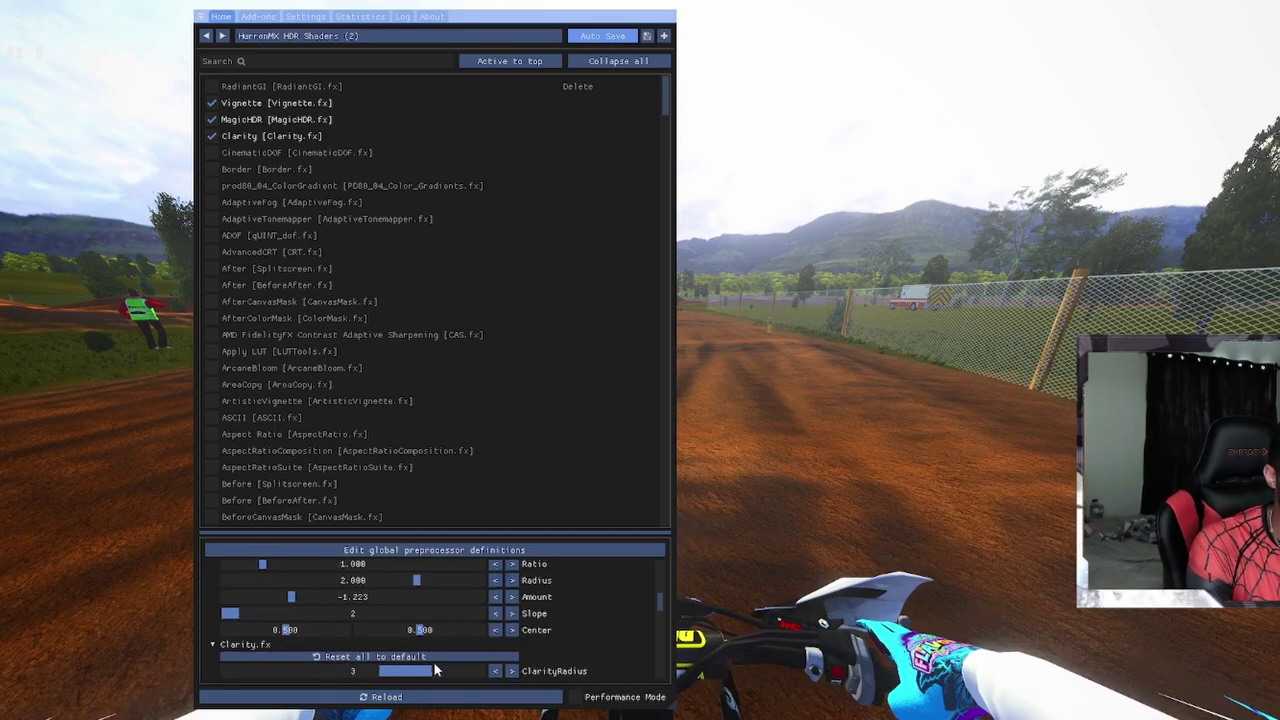
scroll(405, 660, up, 2)
scroll(401, 647, down, 2)
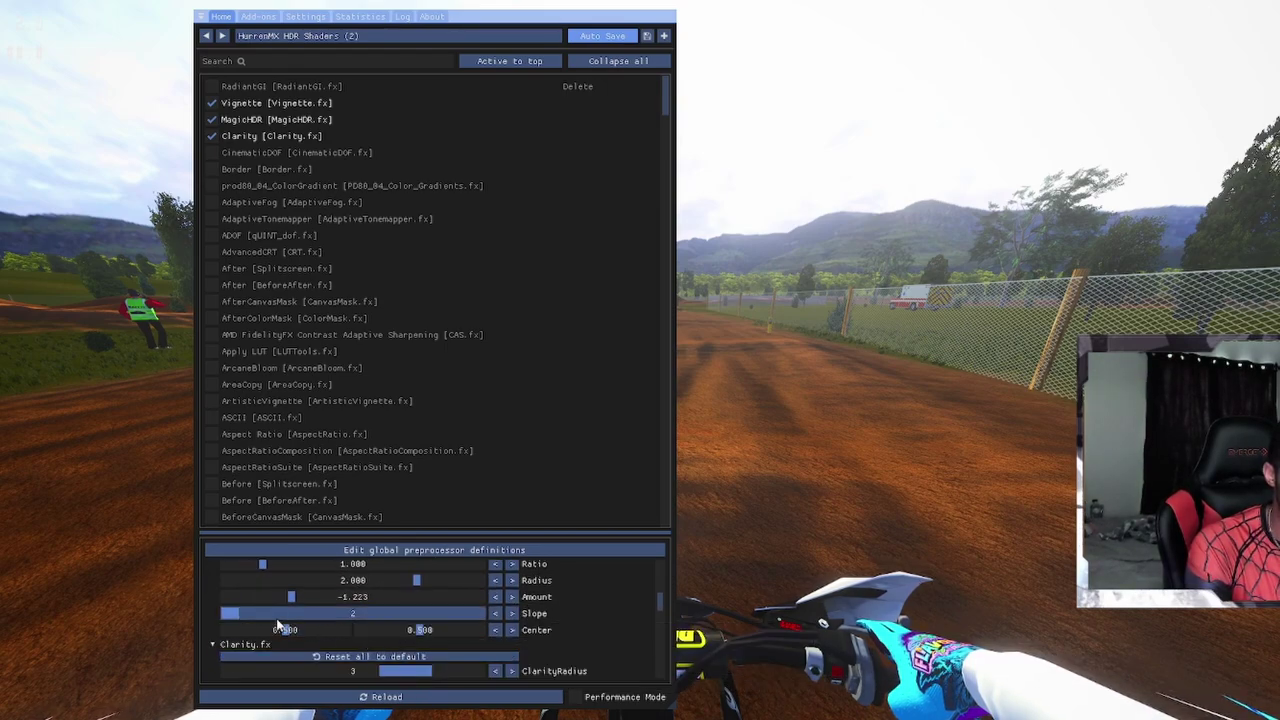
scroll(462, 648, up, 2)
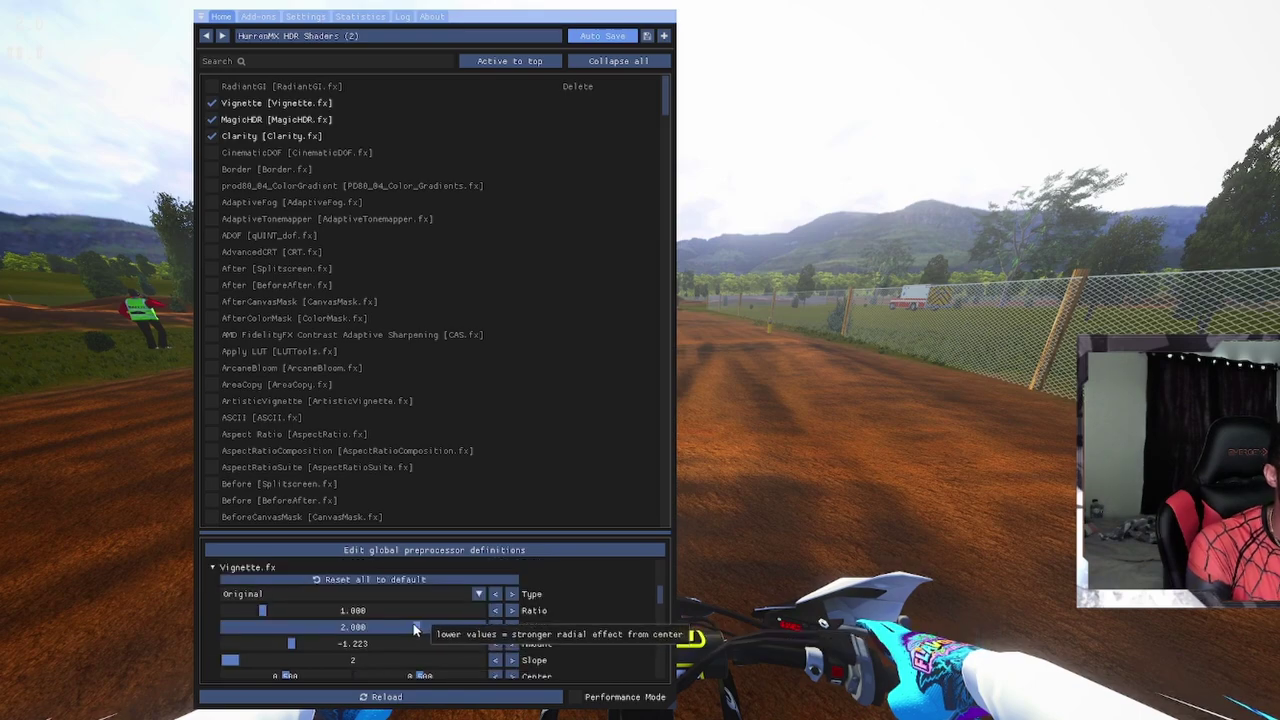
Show MagicHDR's settings and compare the game with MagicHDR switched off and back on
click(262, 120)
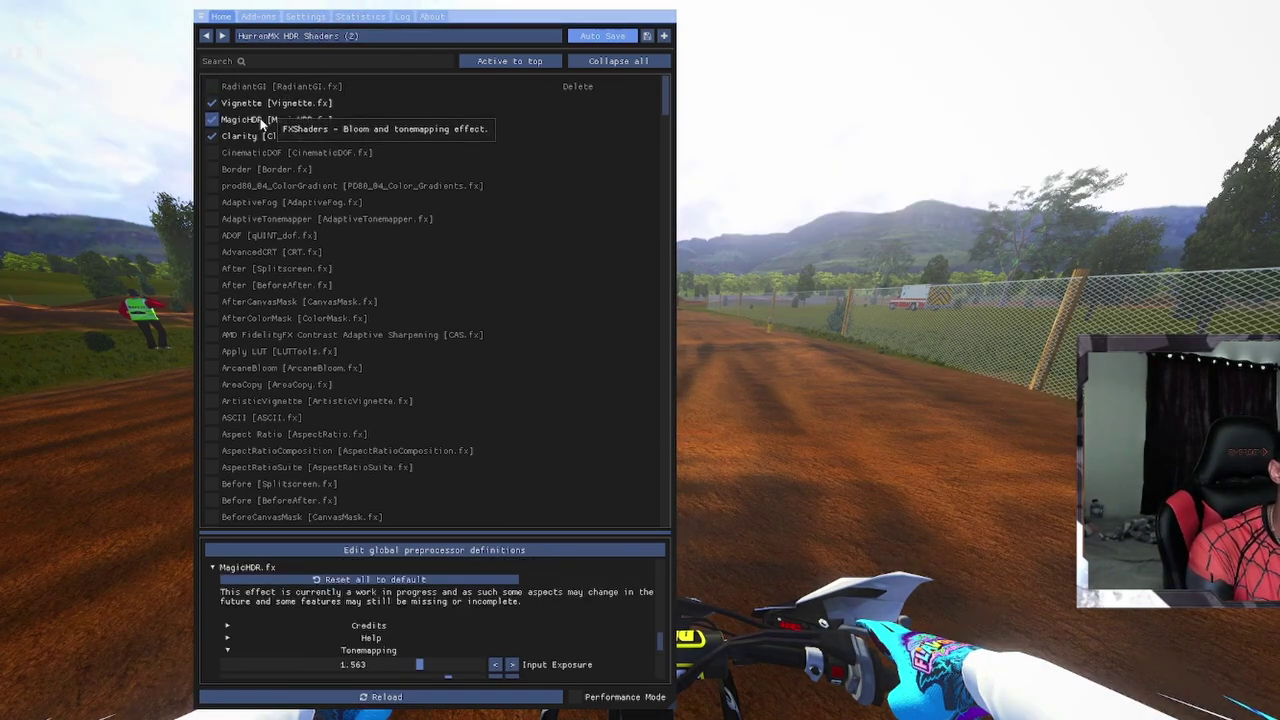
click(262, 120)
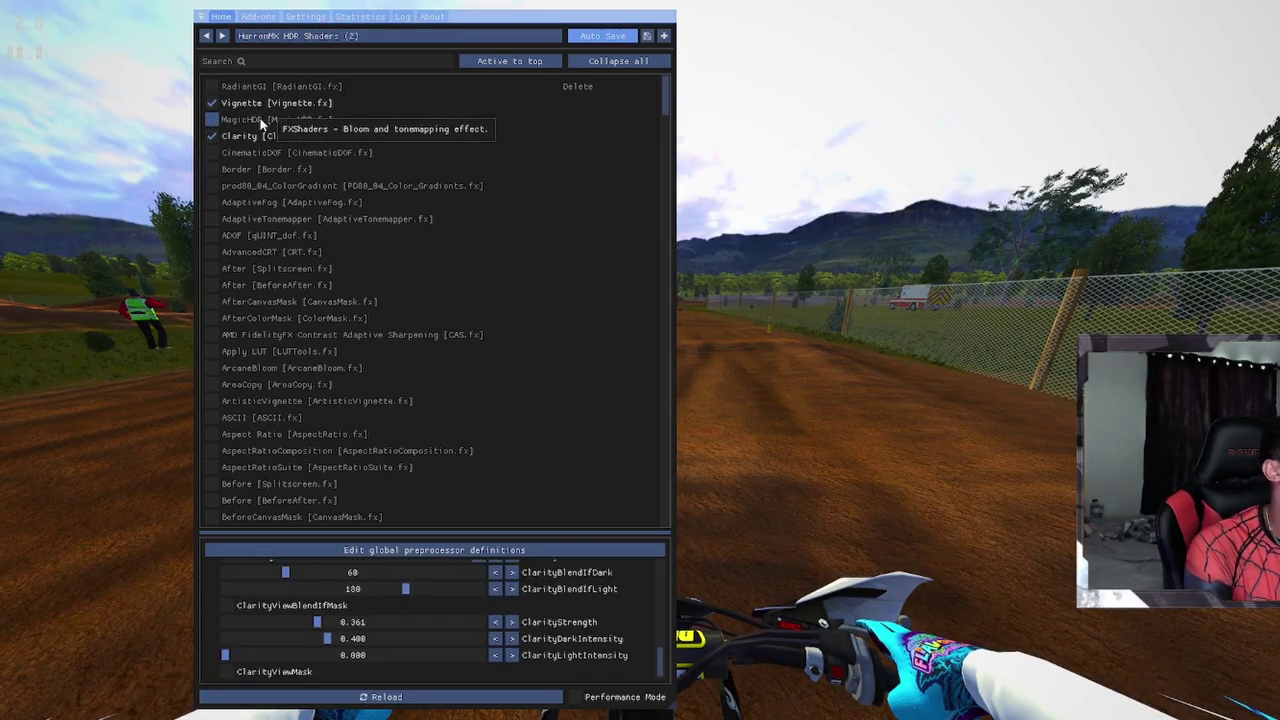
click(262, 120)
click(262, 120)
click(262, 120)
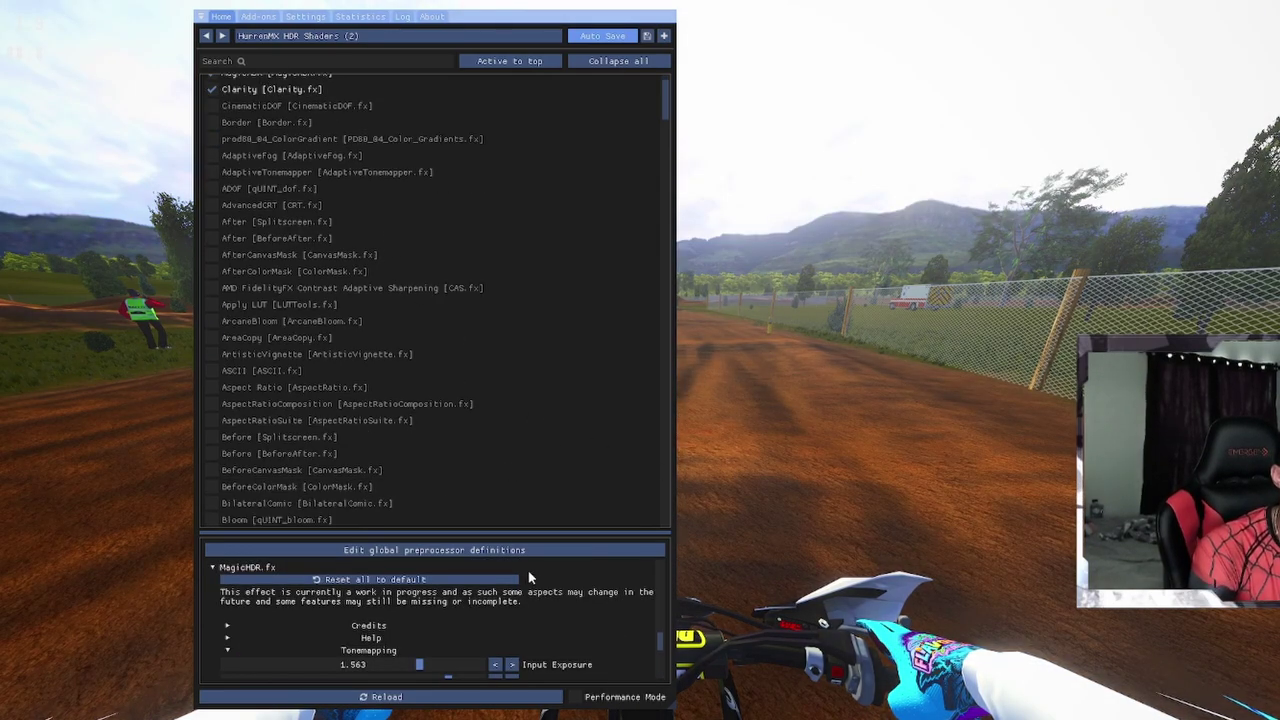
scroll(540, 583, down, 2)
scroll(540, 583, up, 3)
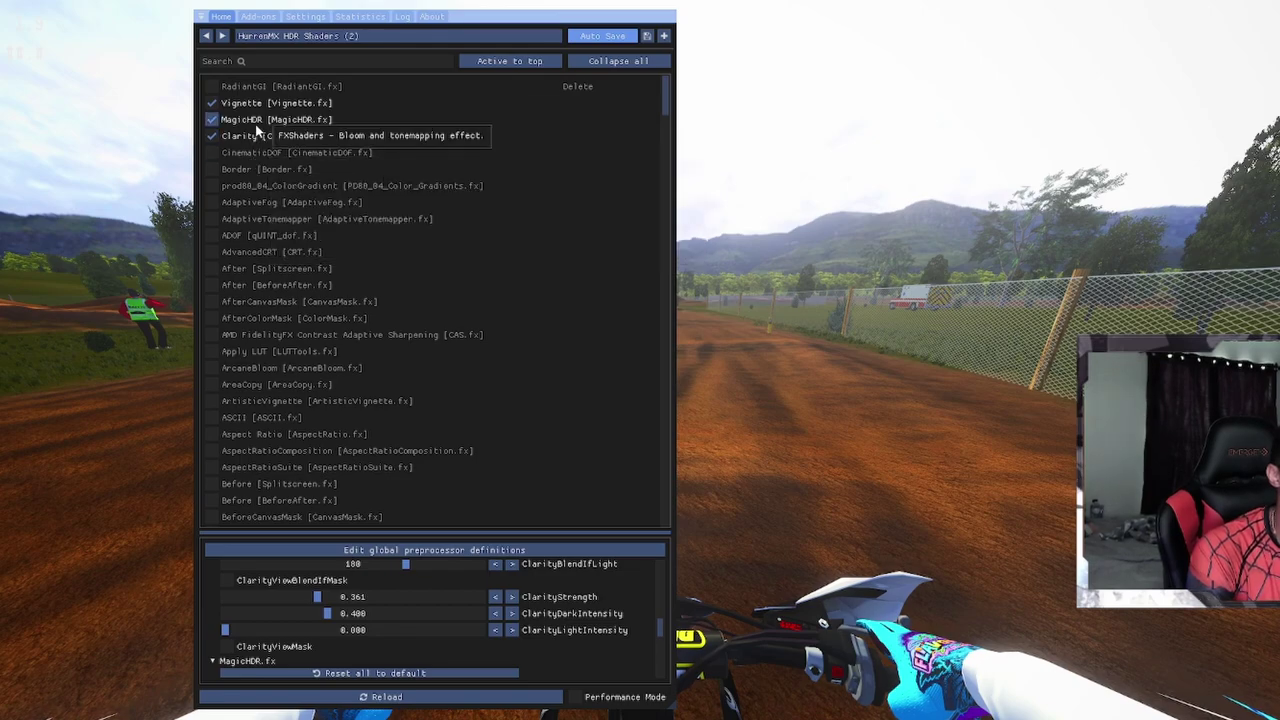
Compare Clarity off and on, then review MagicHDR tonemapping: Input Exposure 1.563, Output Exposure 2.239
click(257, 130)
click(257, 130)
scroll(360, 620, down, 1)
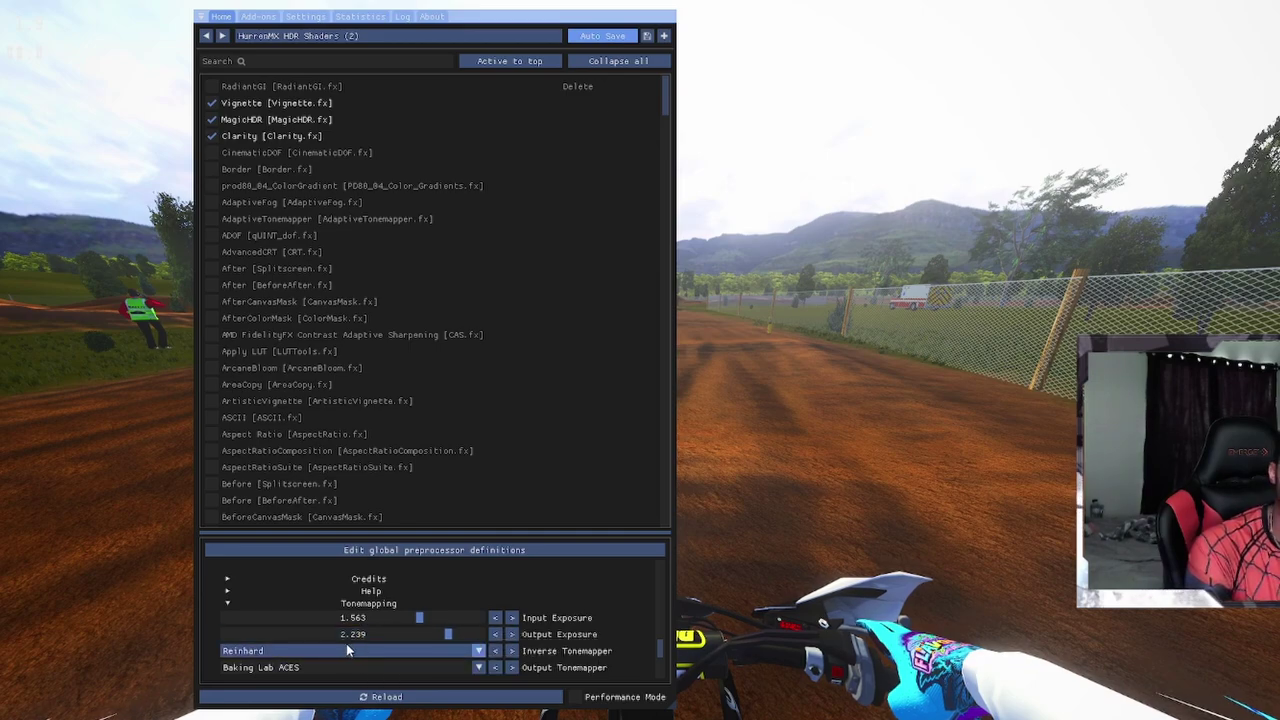
scroll(463, 676, down, 1)
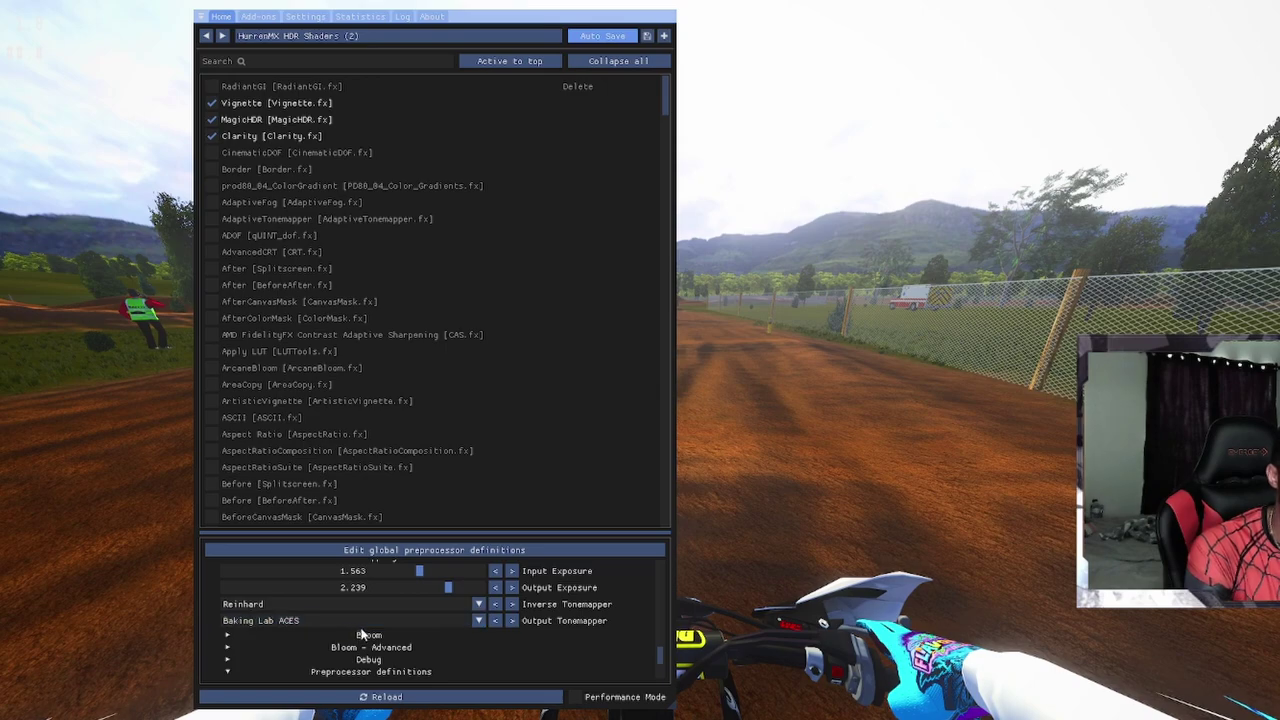
scroll(372, 636, down, 1)
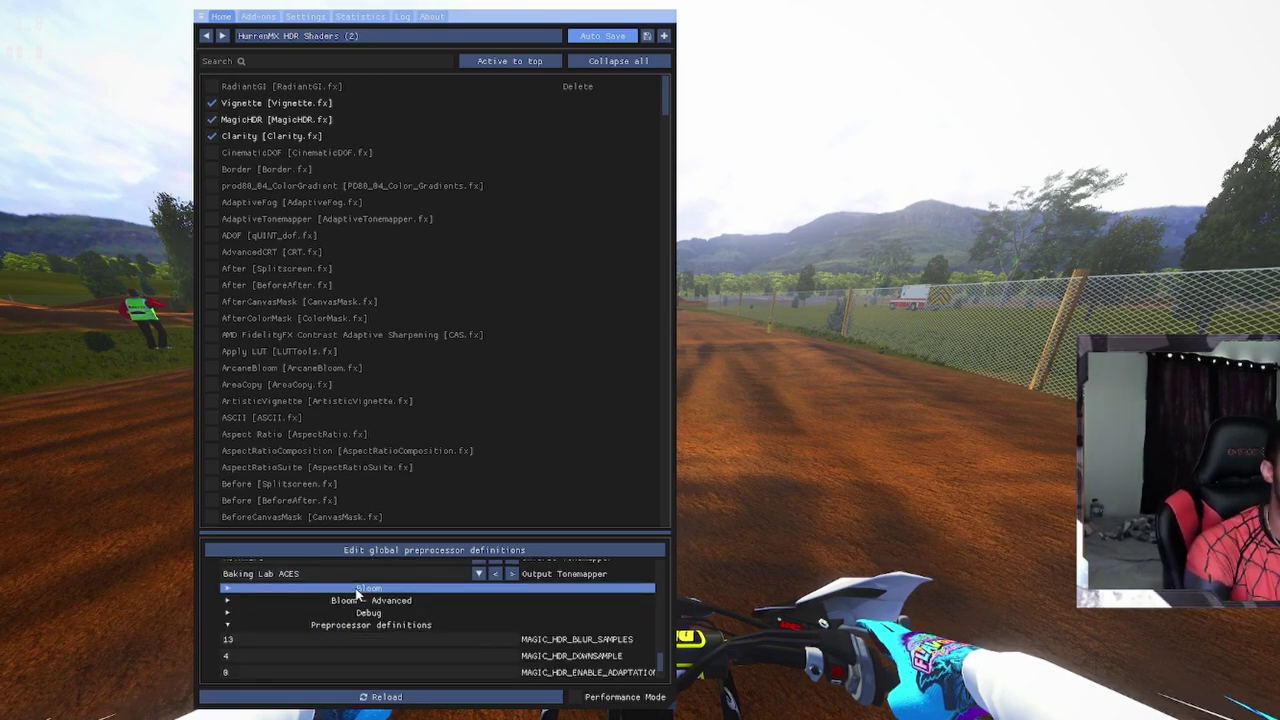
scroll(357, 593, up, 3)
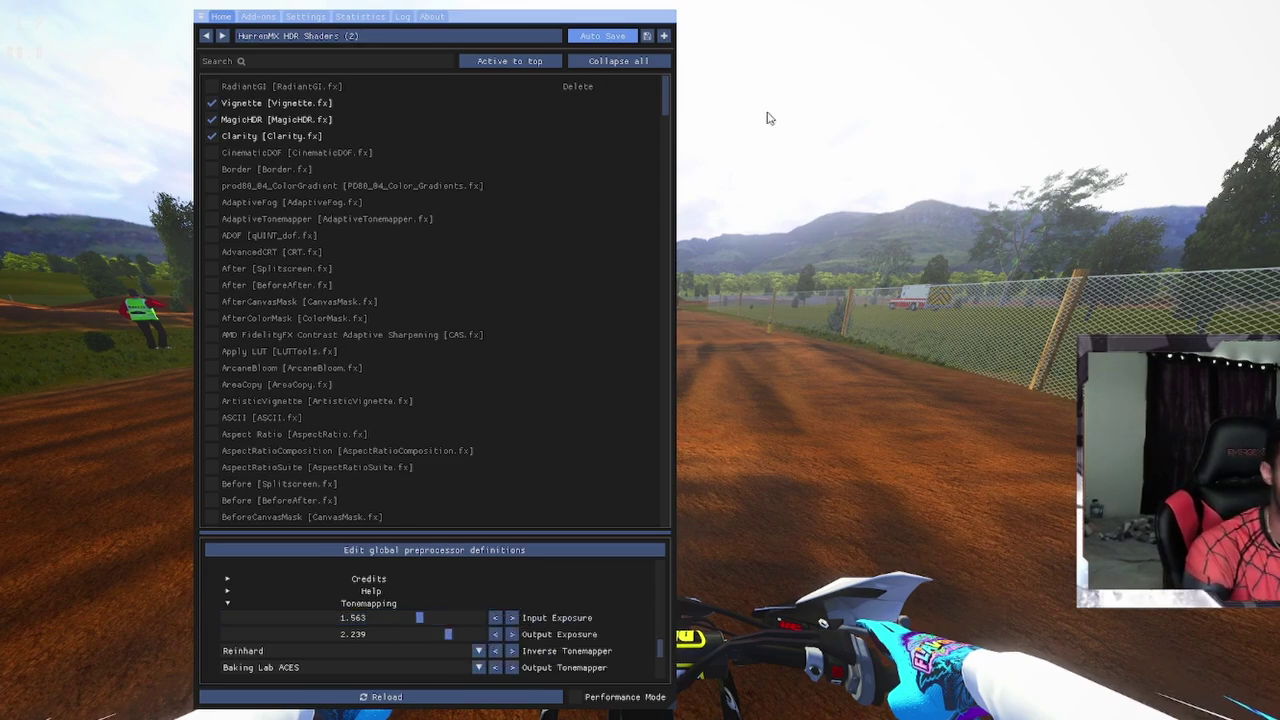
click(251, 135)
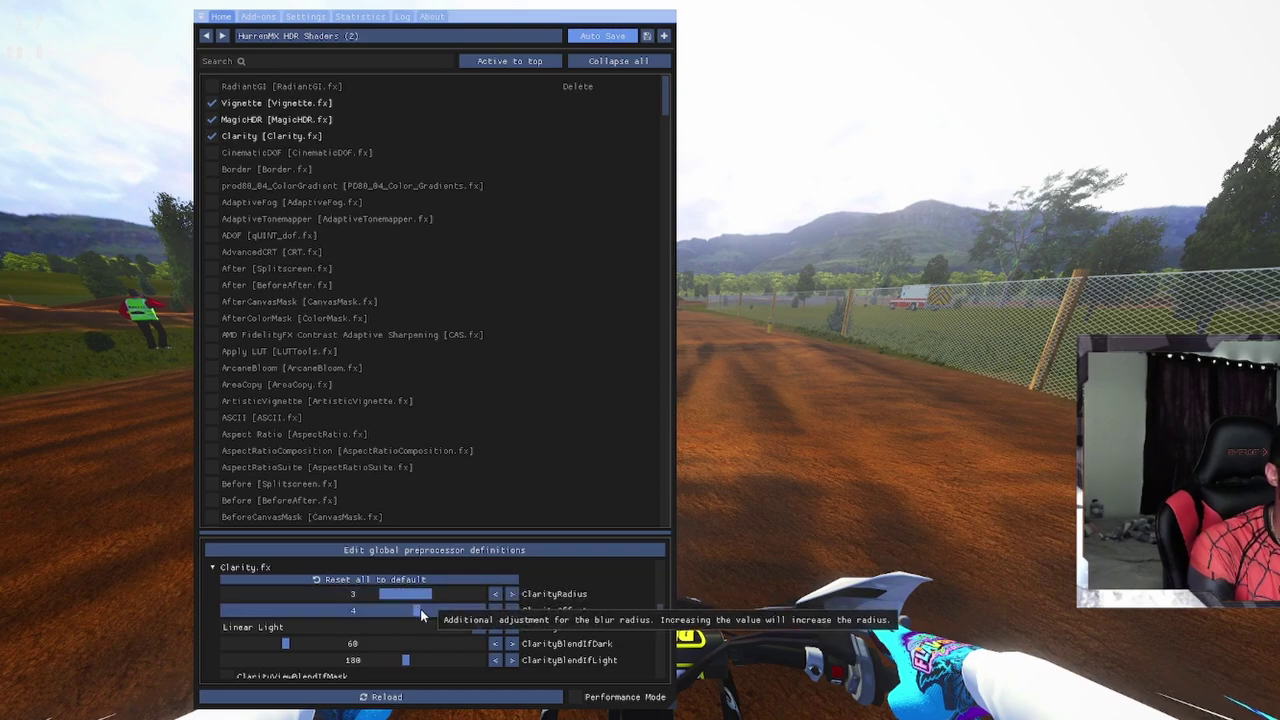
scroll(384, 643, down, 1)
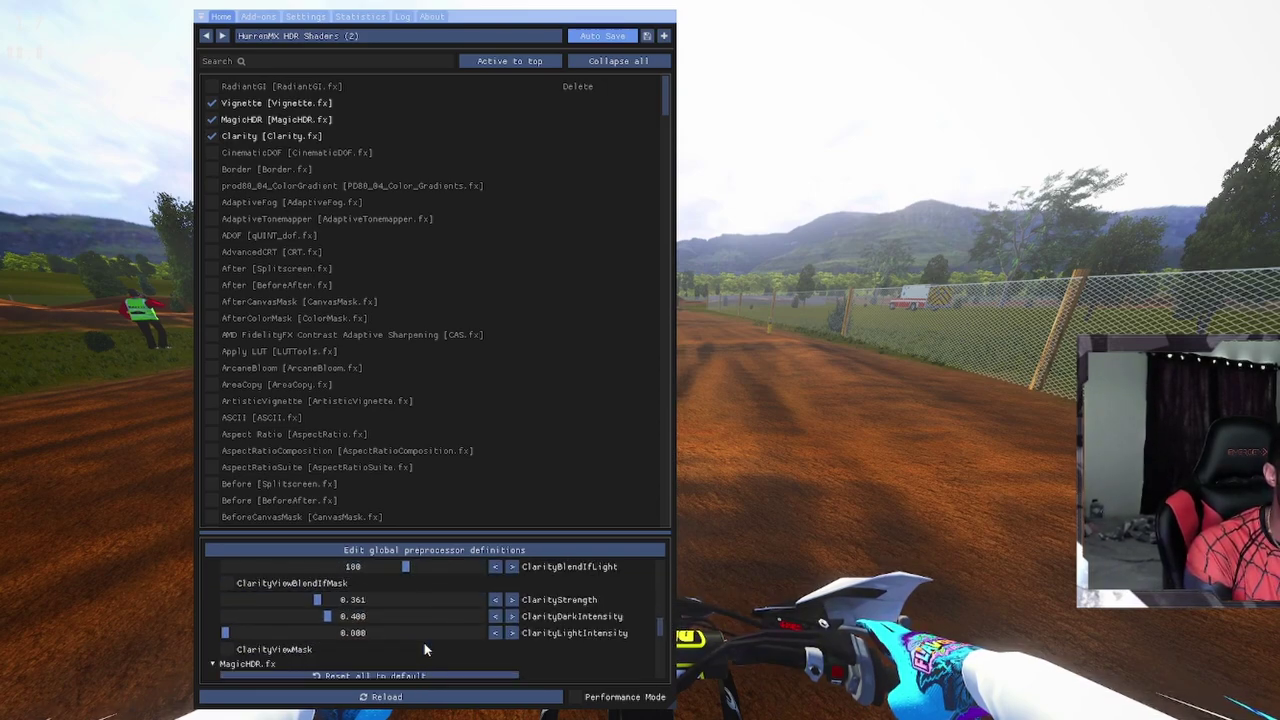
scroll(424, 643, down, 1)
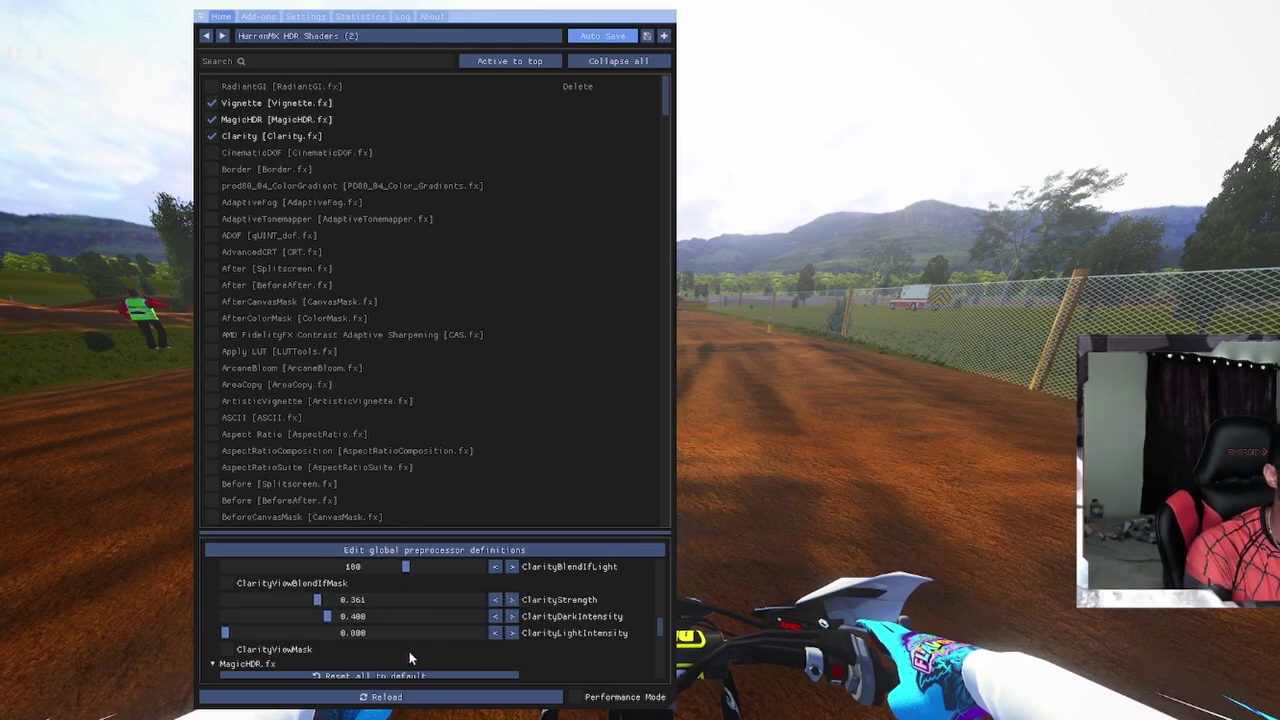
scroll(411, 392, down, 5)
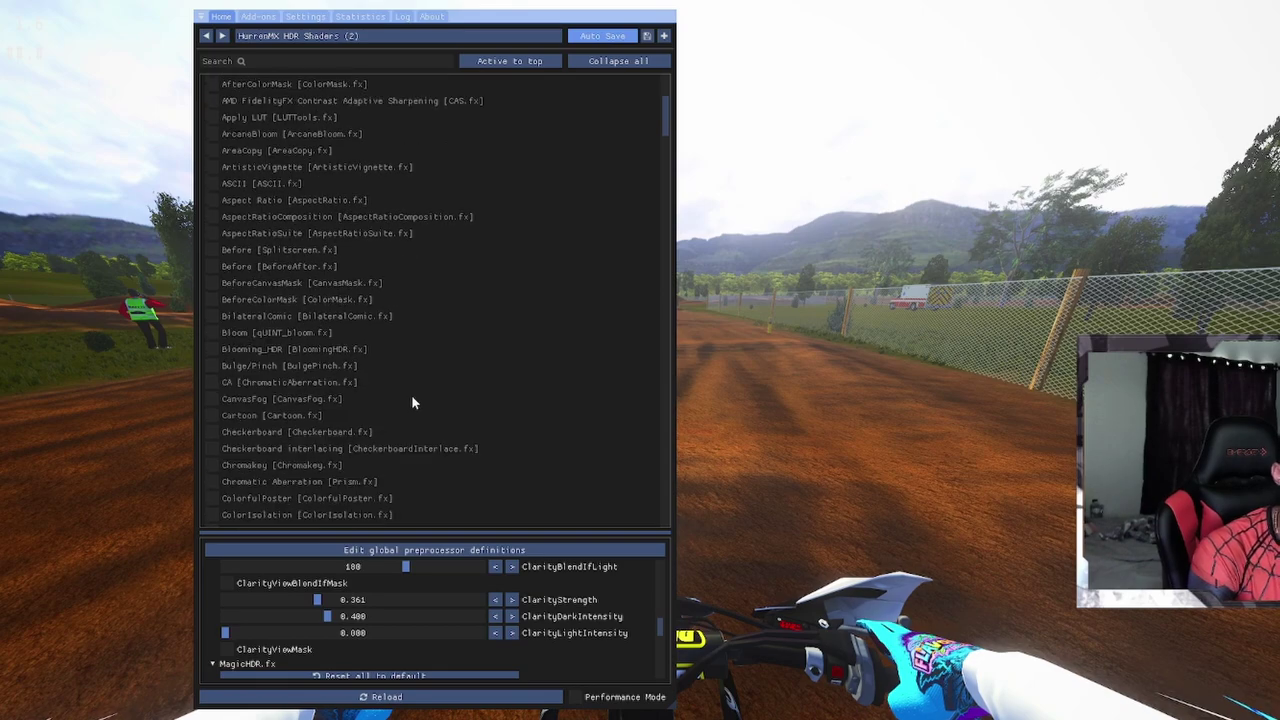
scroll(413, 393, down, 10)
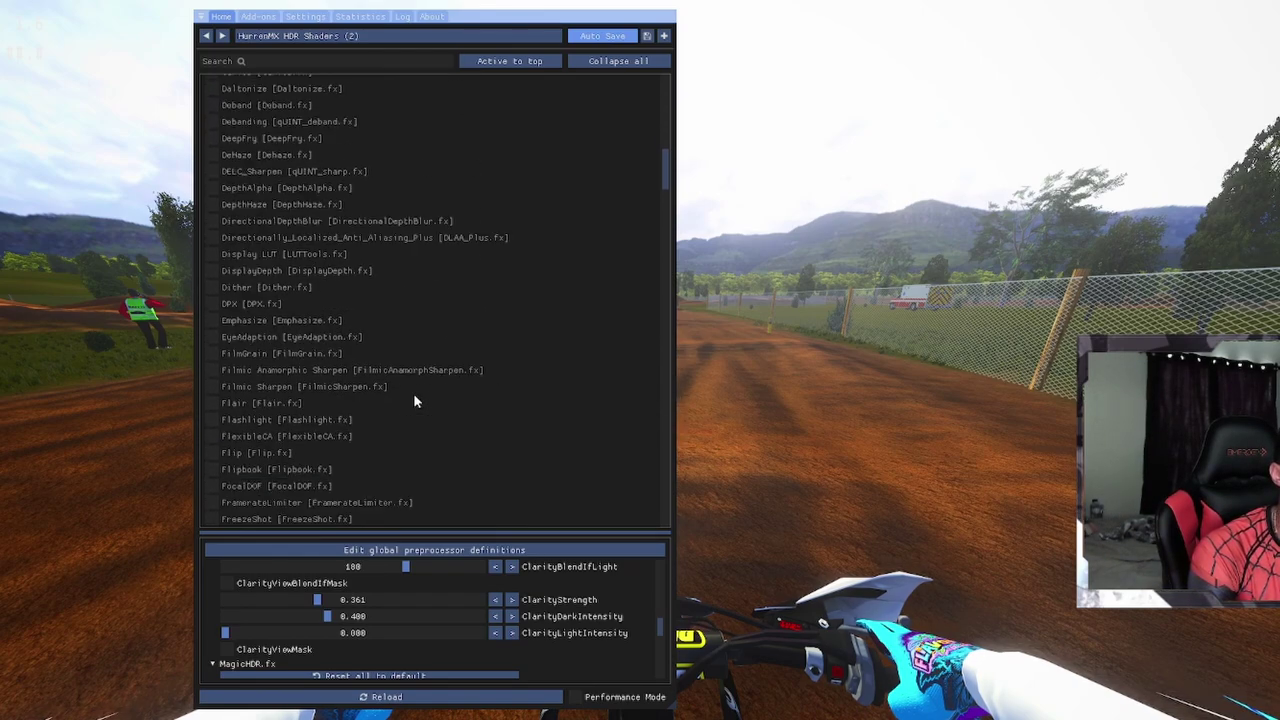
scroll(415, 401, down, 20)
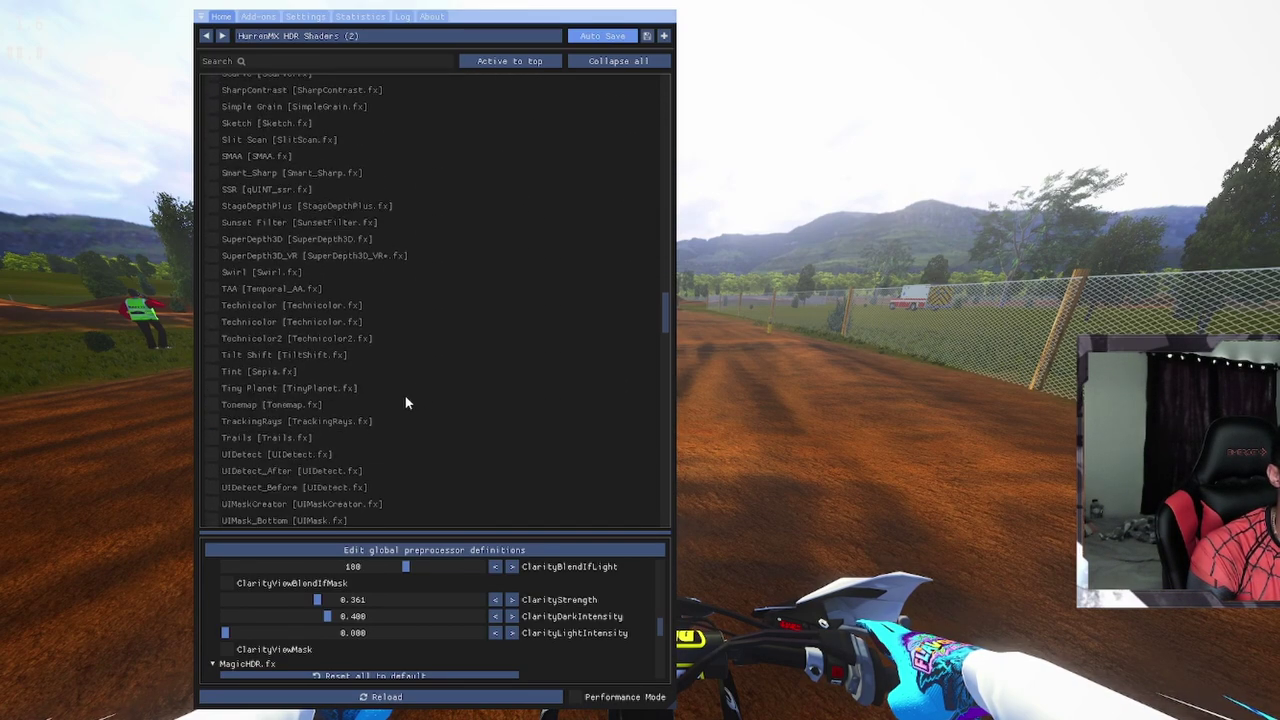
scroll(405, 400, up, 20)
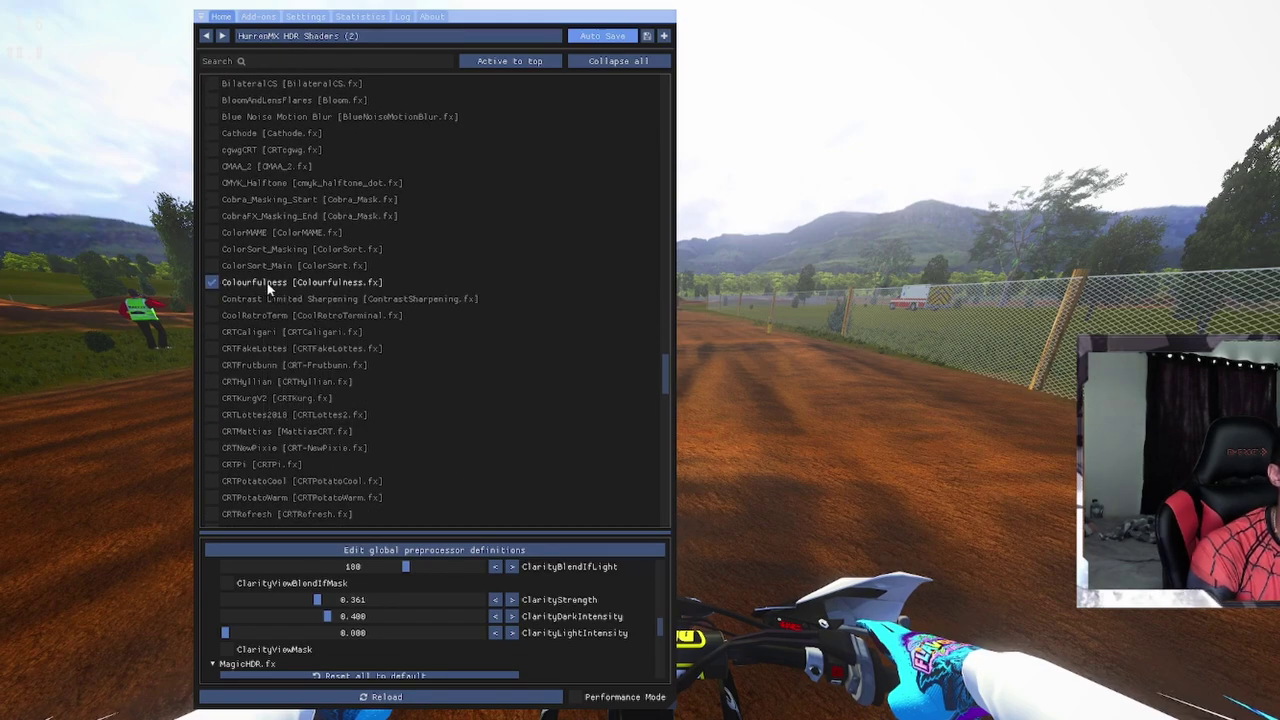
Compare Colourfulness off and on, then review its values: colourfulness 0.96, lim_luma 0.70, col_noise on
click(266, 281)
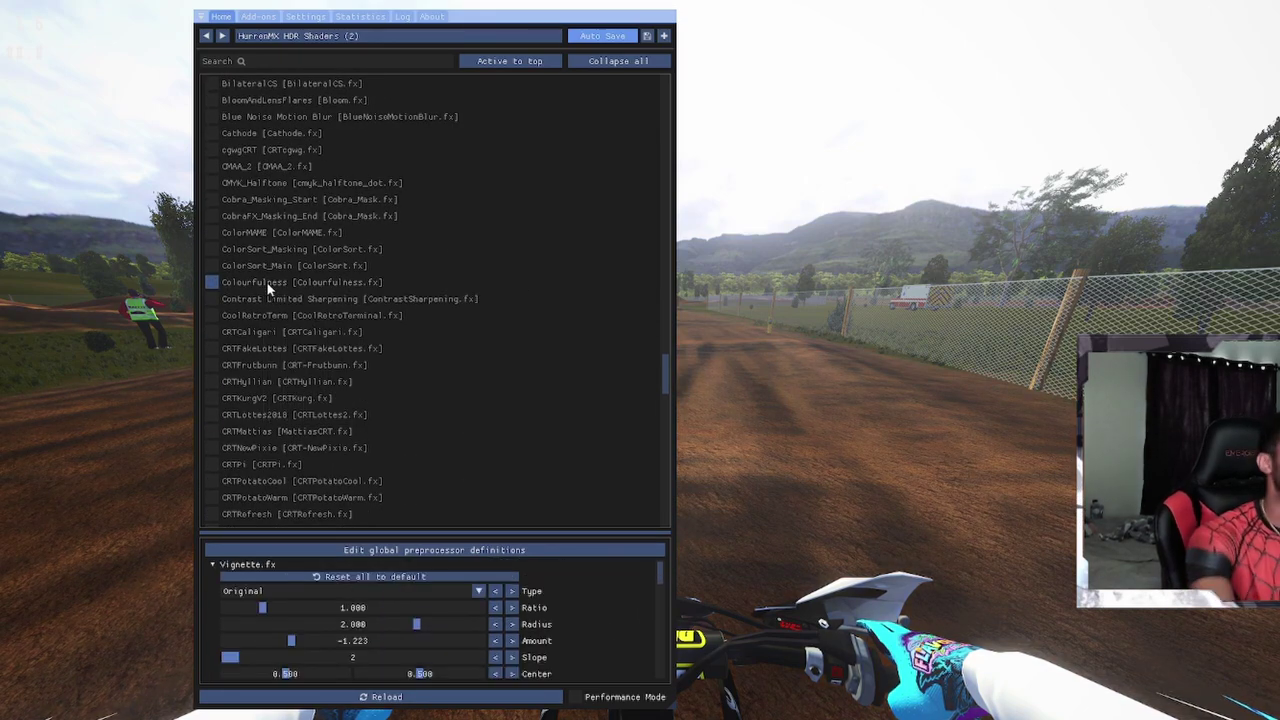
click(267, 281)
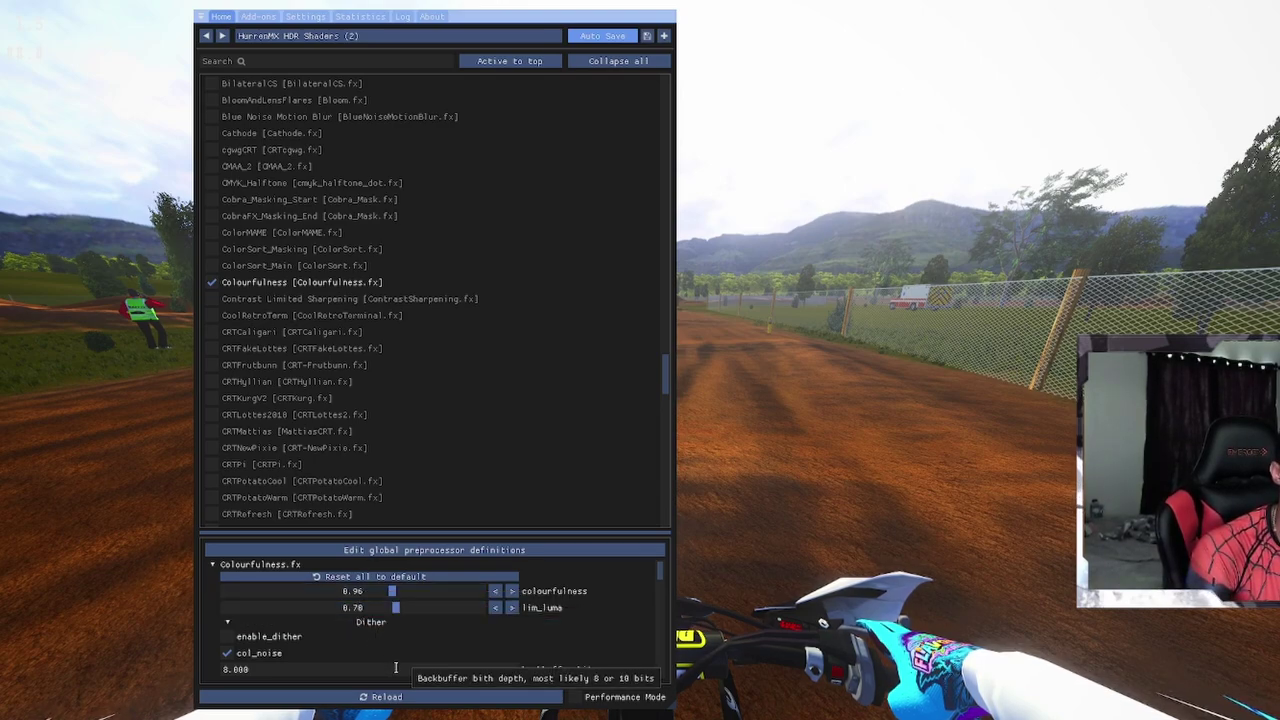
scroll(444, 645, down, 1)
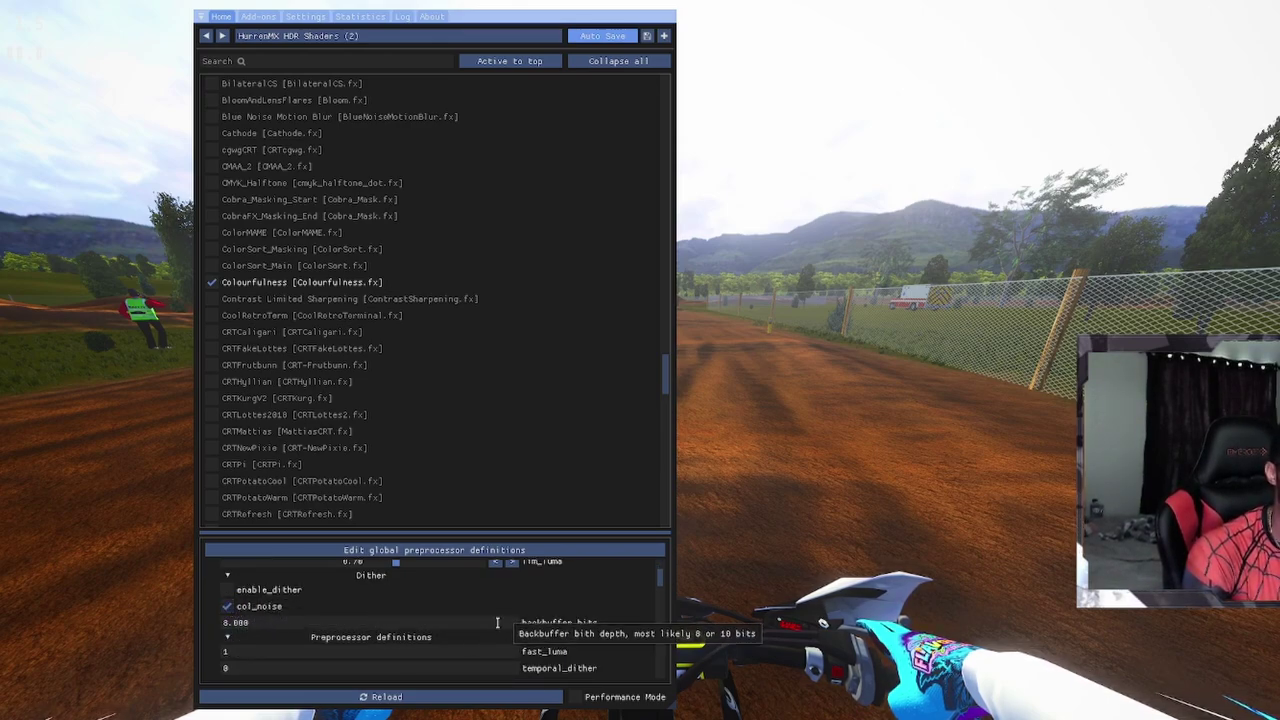
scroll(498, 614, down, 1)
scroll(498, 614, up, 1)
scroll(498, 614, down, 1)
scroll(498, 614, down, 1)
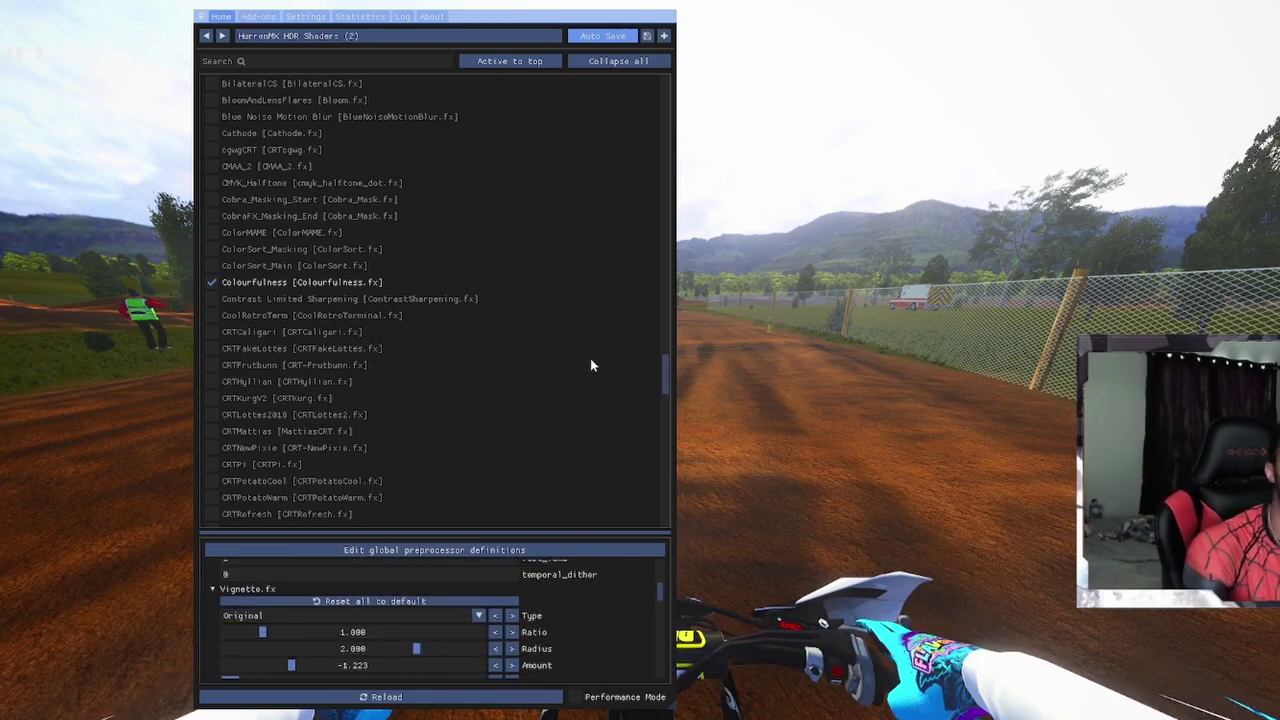
scroll(585, 365, down, 10)
scroll(577, 371, down, 10)
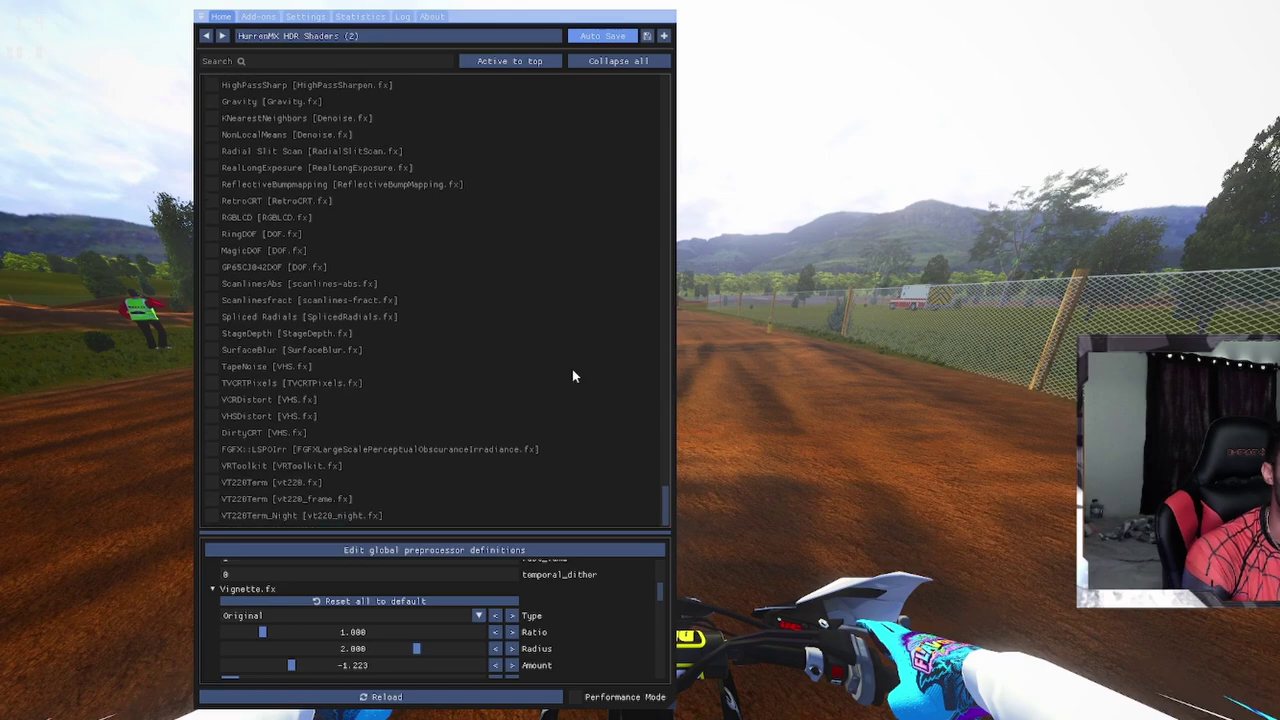
Load KSAshPLAY_ReShade-Preset.ini from the preset browser and hide the overlay to view the track
click(365, 37)
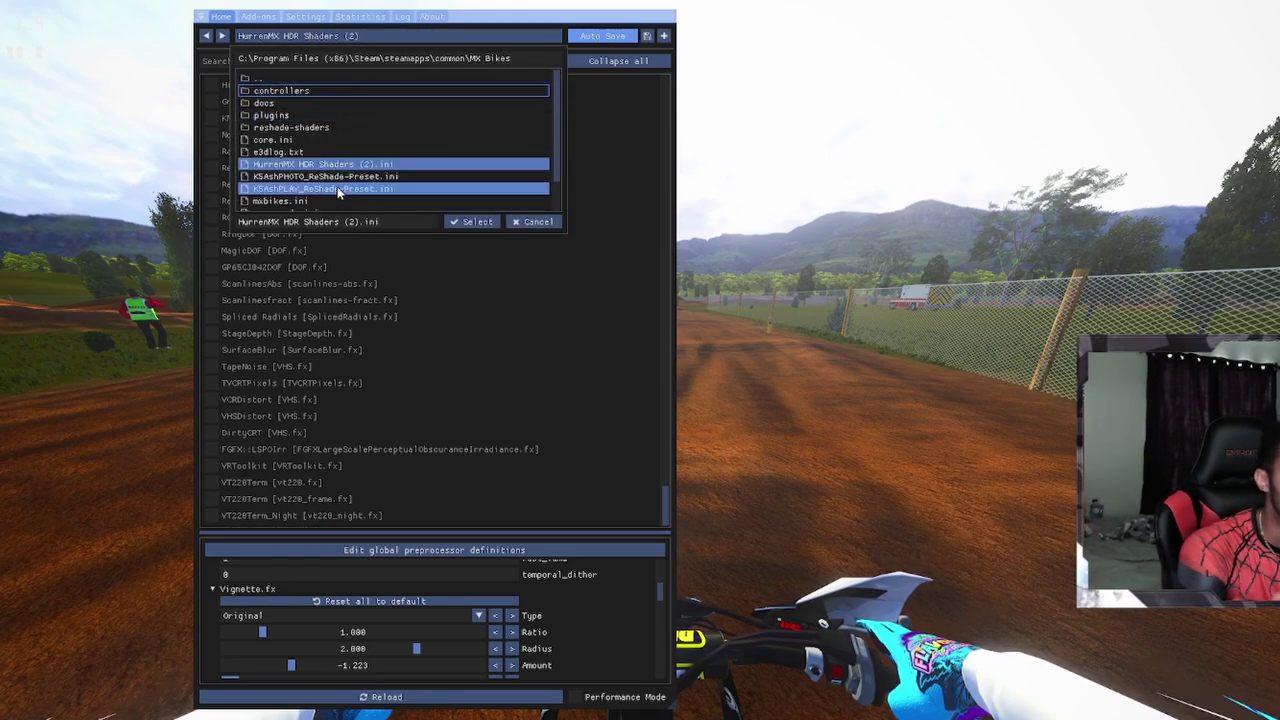
click(338, 189)
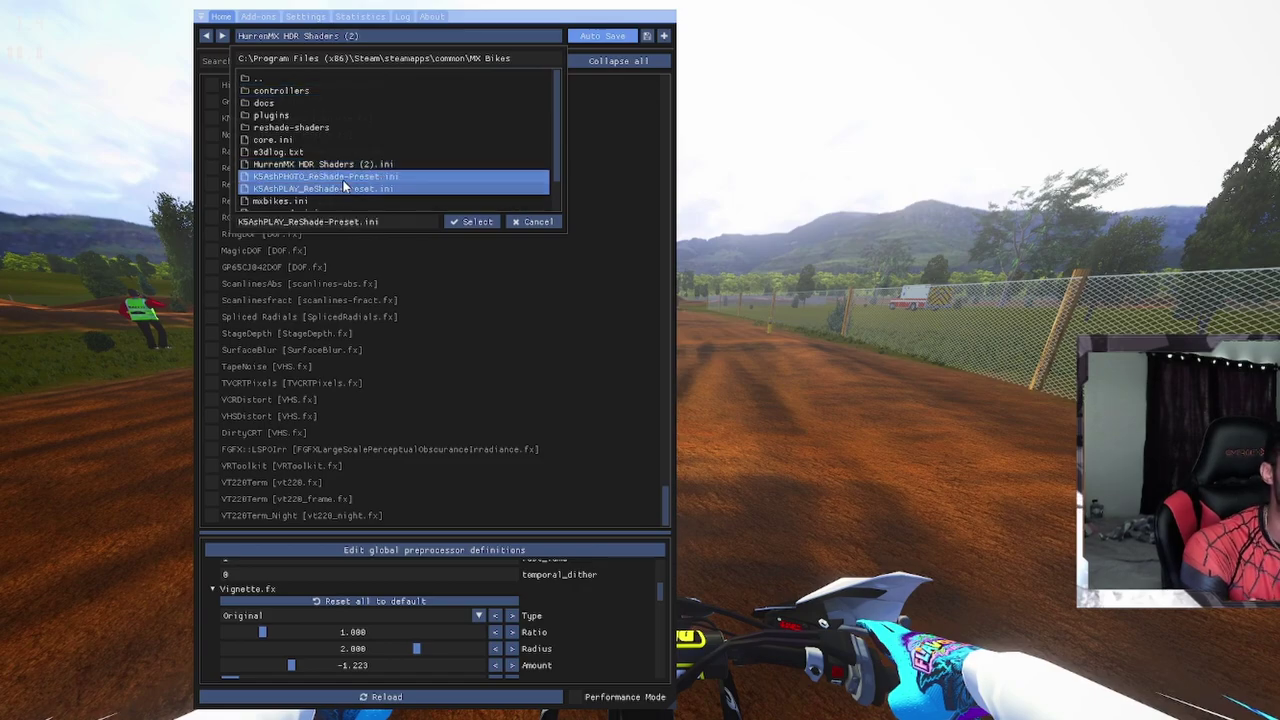
click(462, 222)
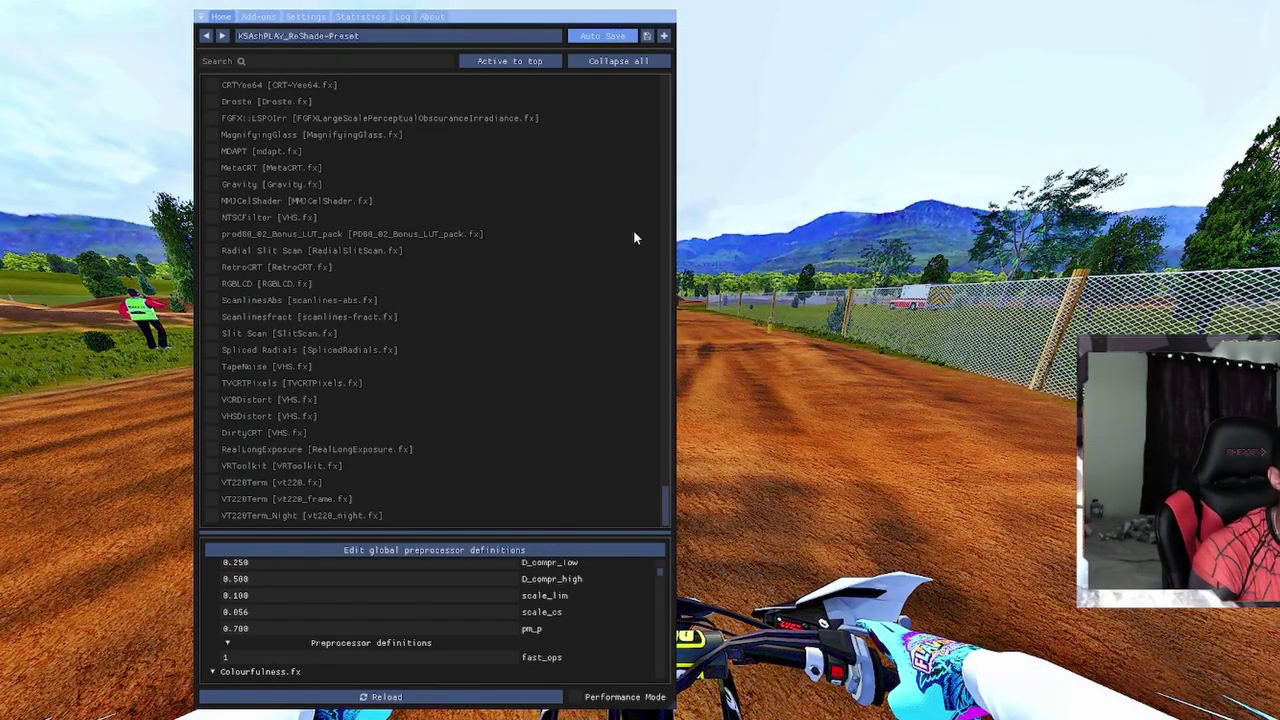
key(Home)
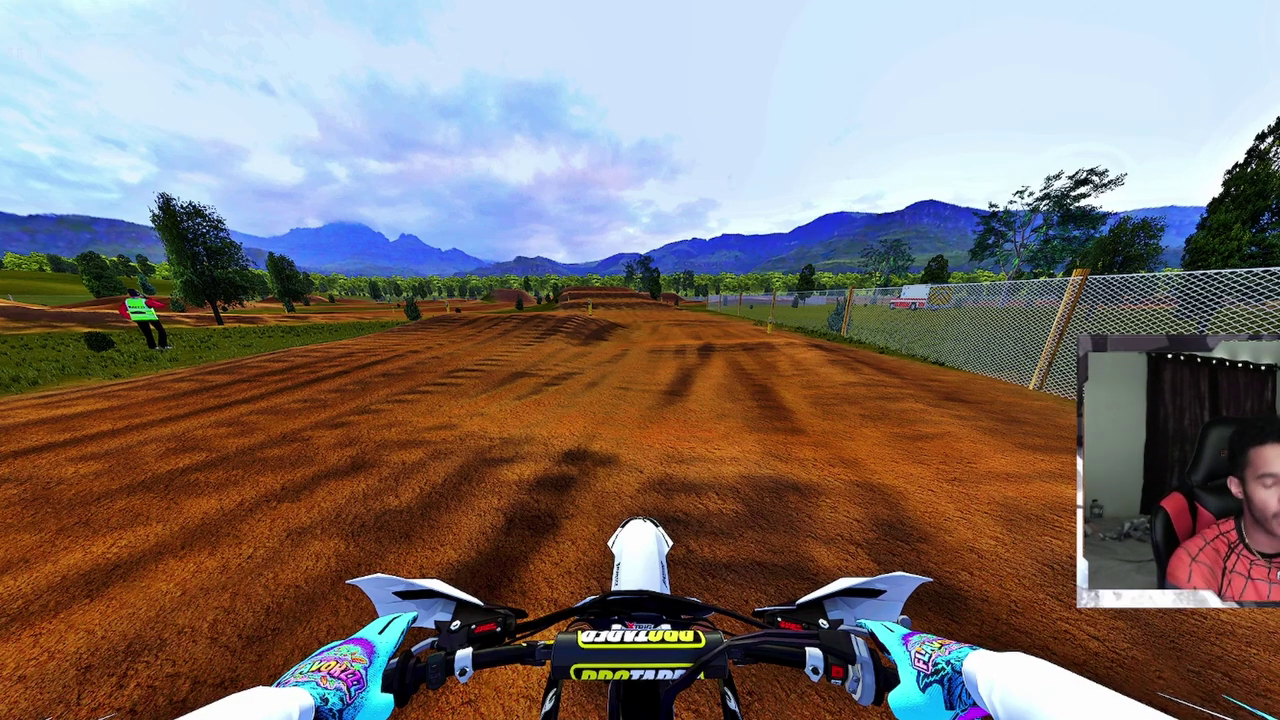
Reopen the overlay, return the effect list to the top and show Vibrance's tuned values
key(Home)
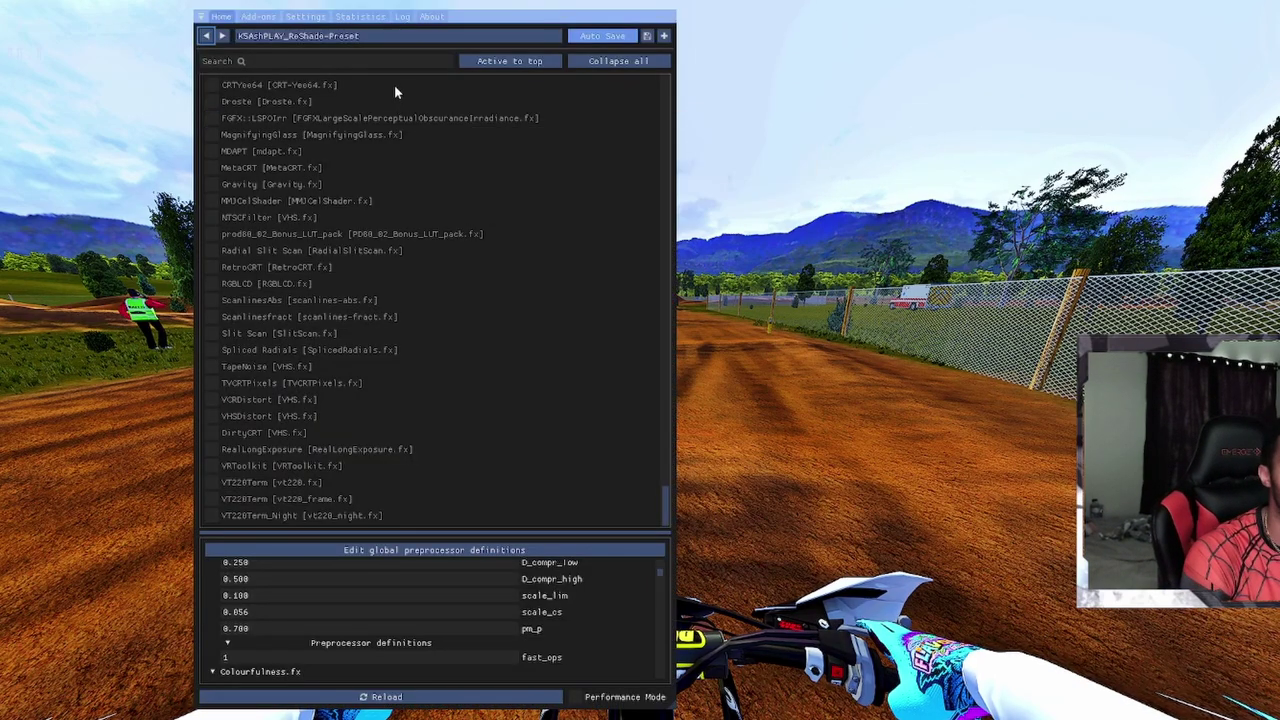
scroll(423, 249, up, 5)
drag(668, 464, 640, 68)
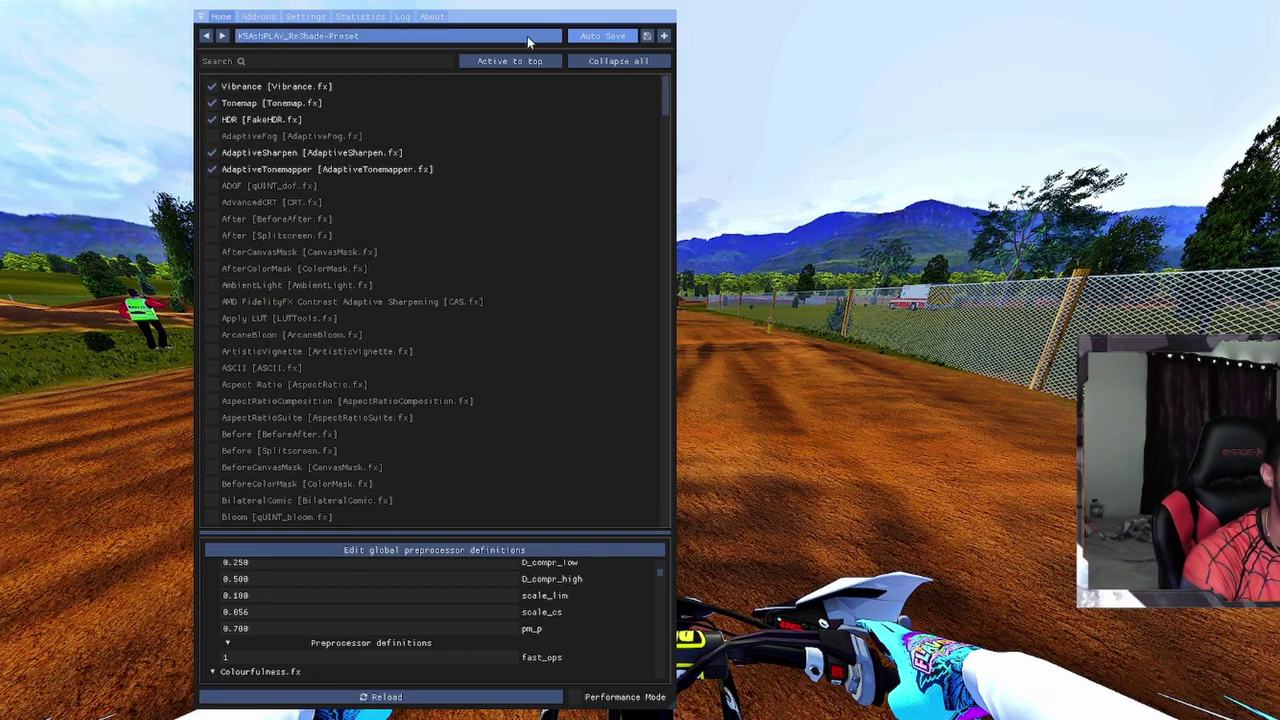
click(282, 87)
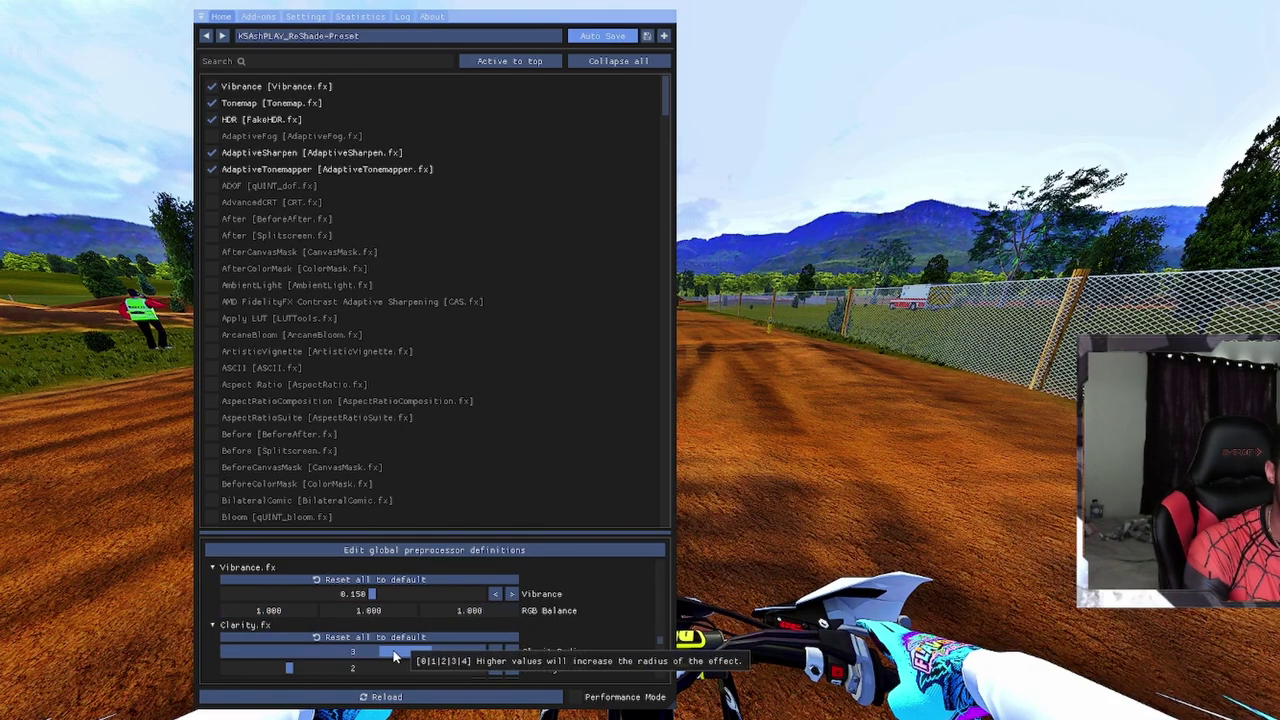
scroll(393, 656, down, 2)
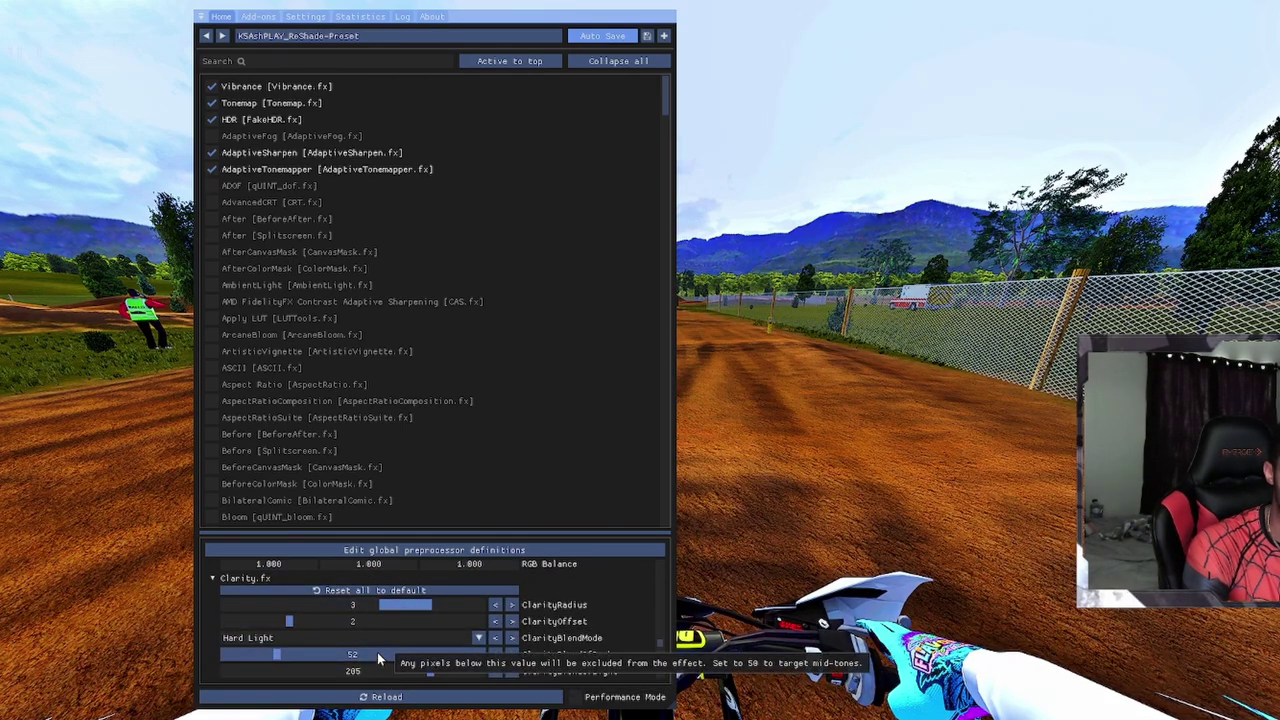
scroll(377, 652, up, 3)
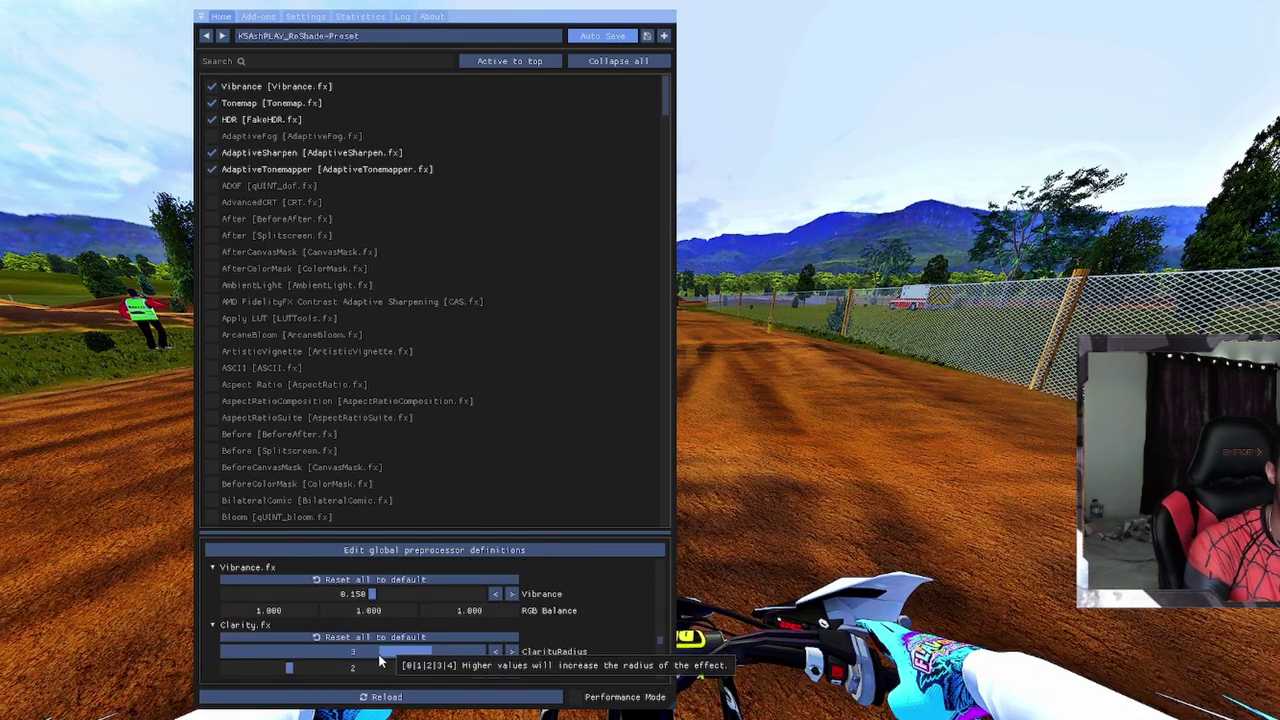
Compare the game with Tonemap off and on, leaving it enabled at Gamma 1.707, Saturation -0.352
click(255, 106)
click(254, 106)
click(253, 106)
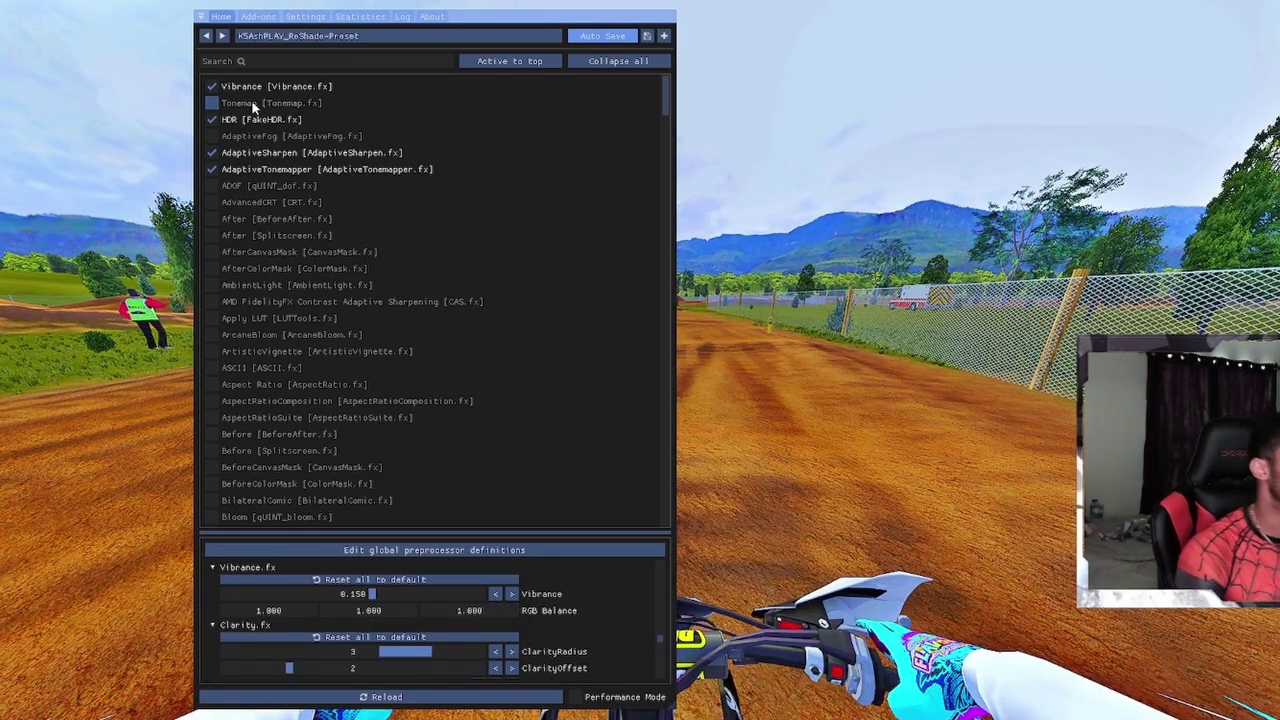
click(254, 107)
click(254, 107)
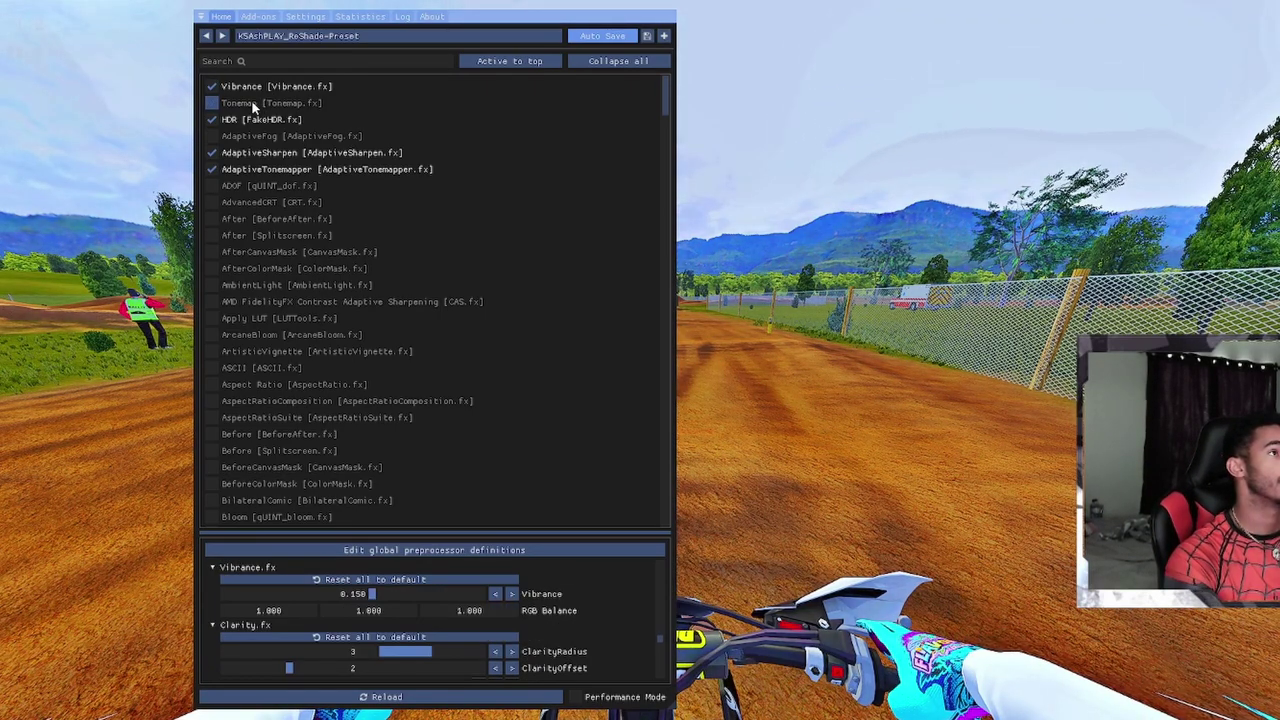
click(254, 107)
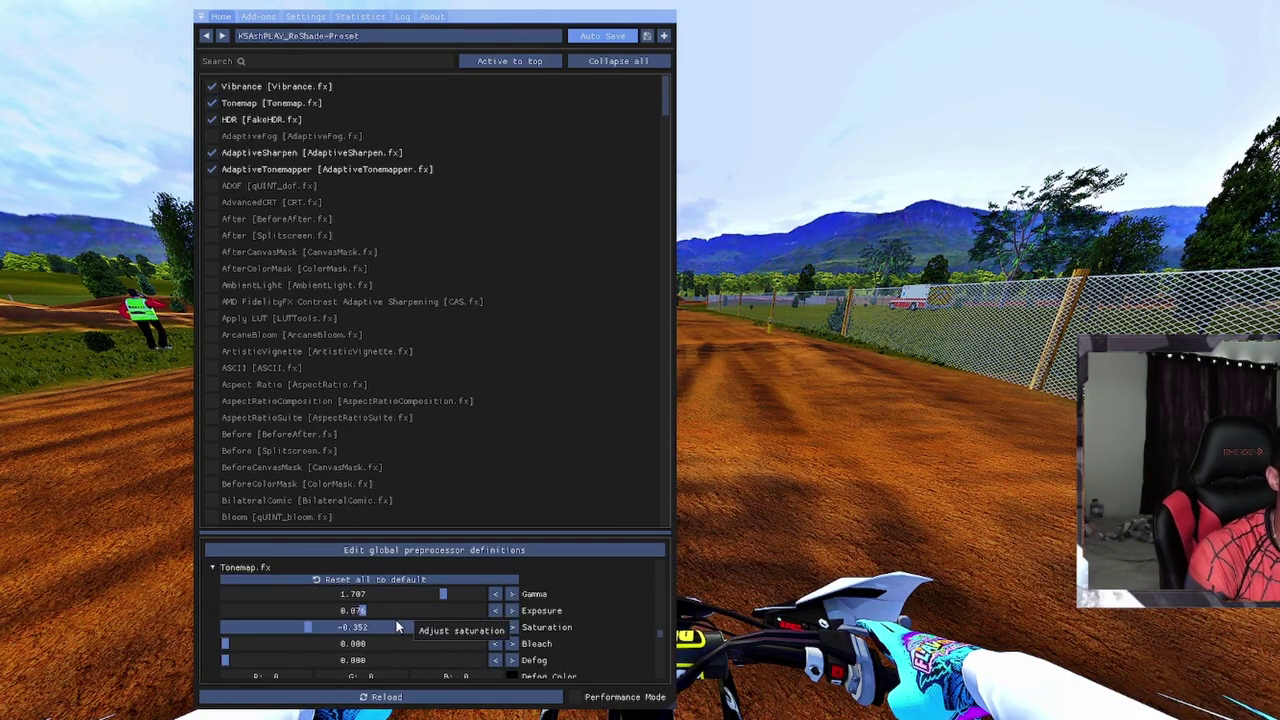
Toggle FakeHDR off and back on, then review Power 0.766, Radius 1 1.407 and Radius 2 1.104
scroll(627, 616, down, 1)
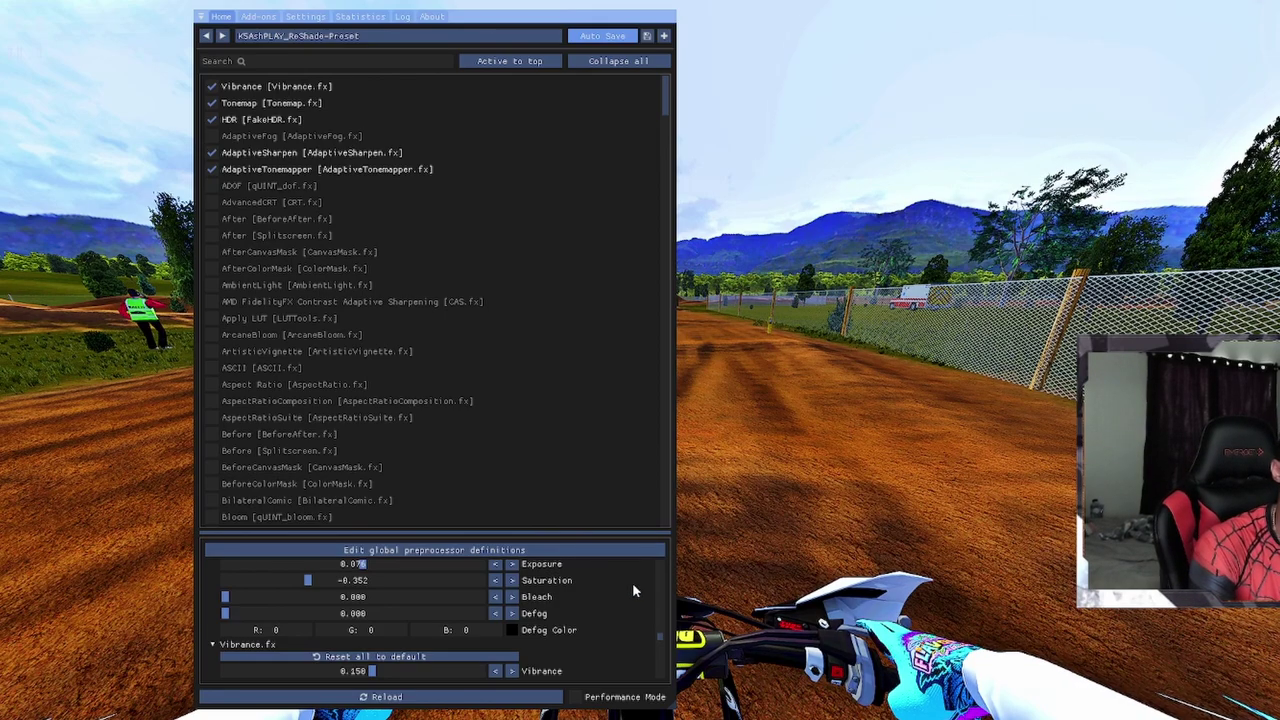
scroll(632, 586, down, 1)
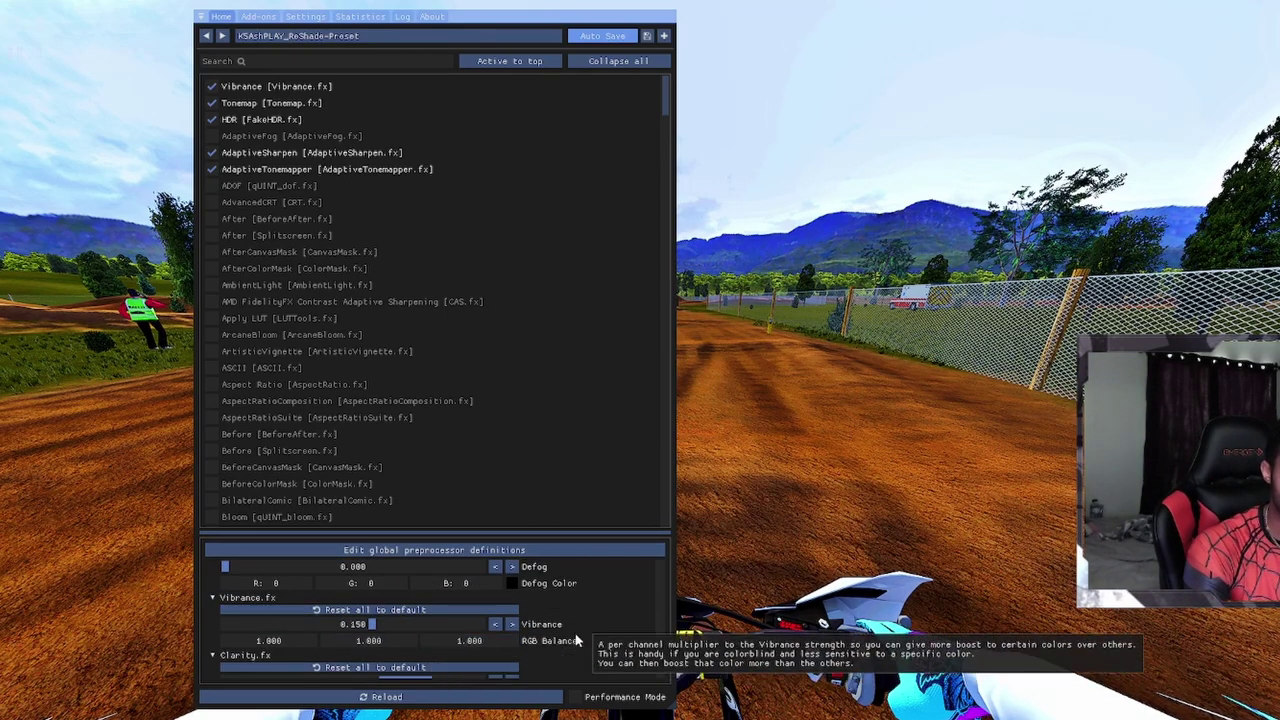
scroll(611, 630, down, 1)
scroll(611, 630, up, 1)
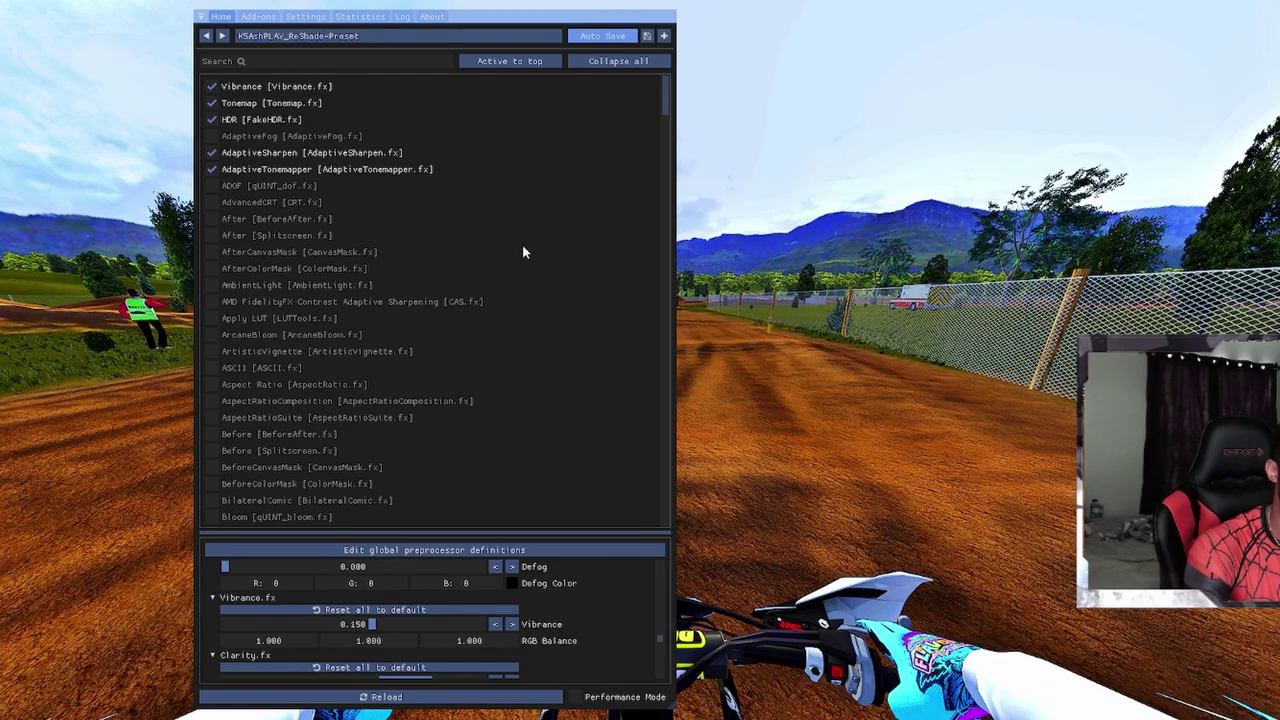
click(262, 118)
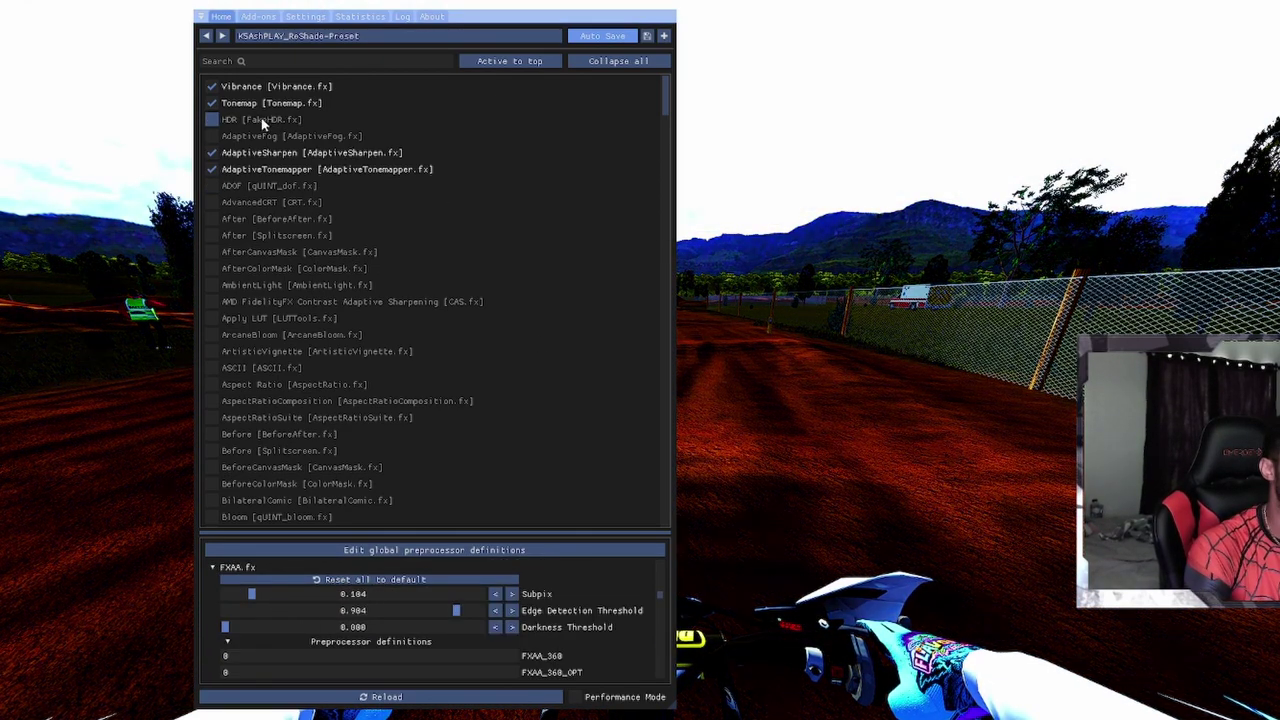
click(263, 121)
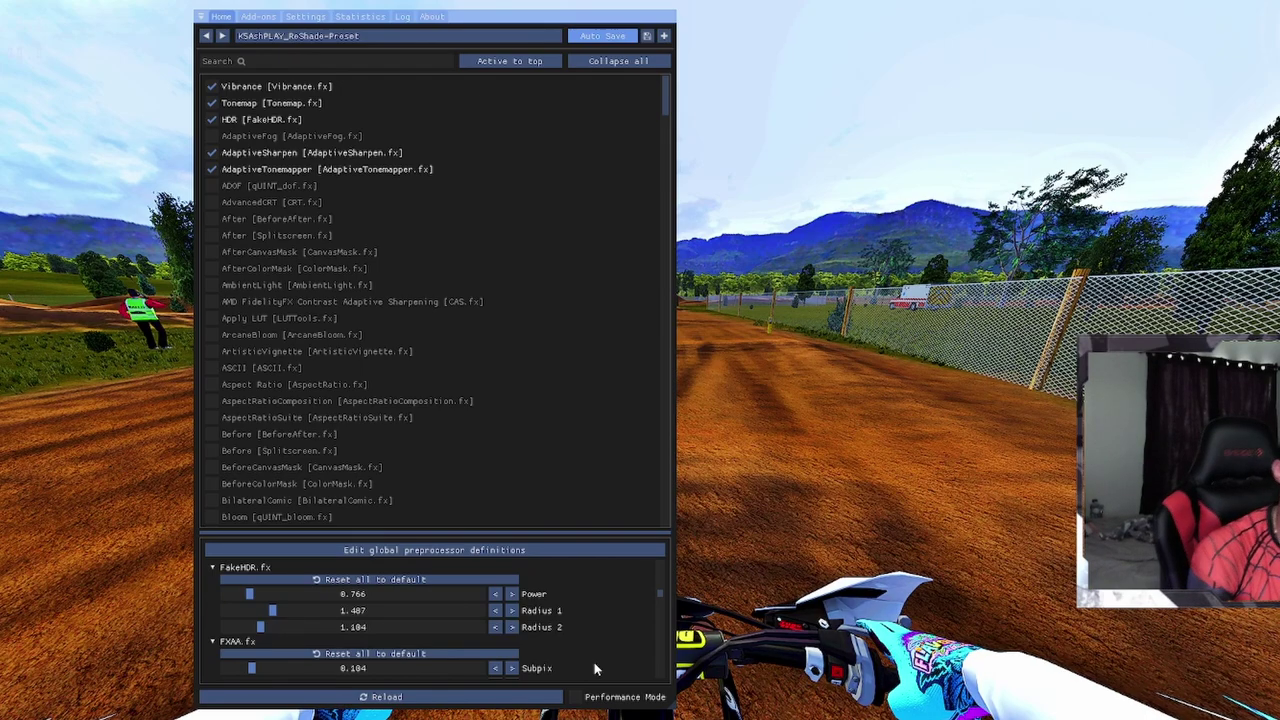
scroll(596, 660, down, 2)
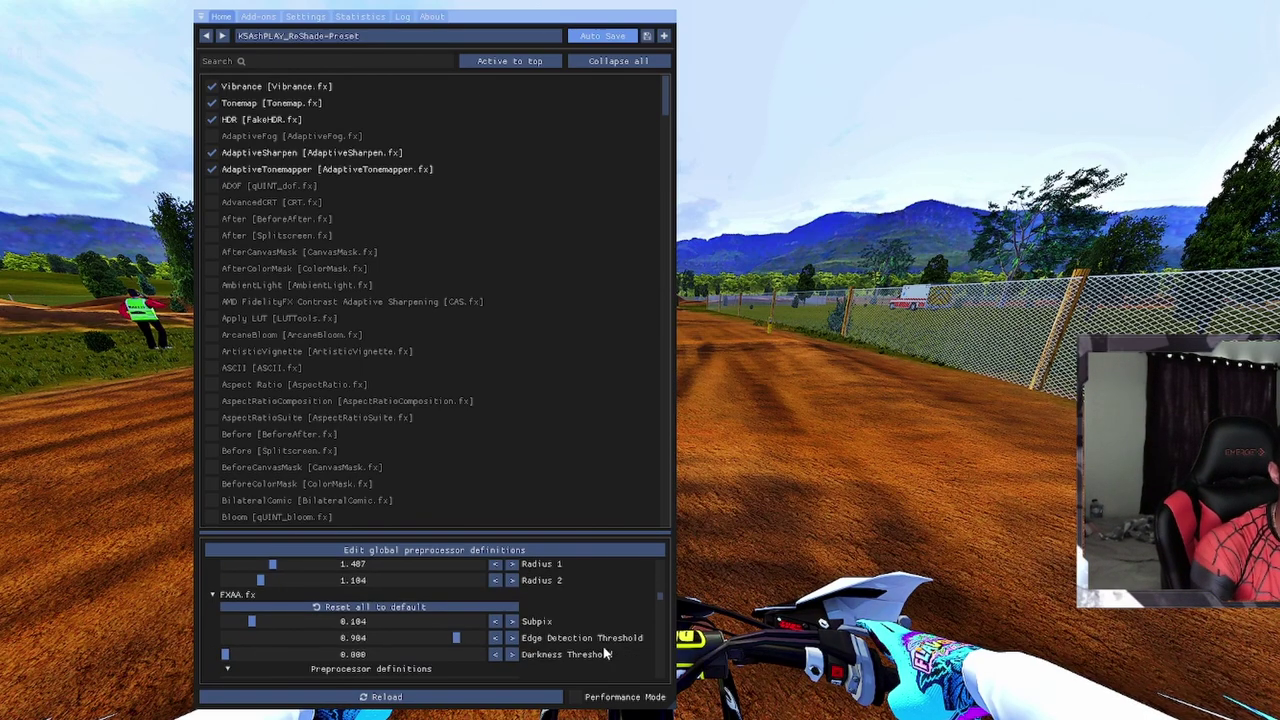
Show AdaptiveSharpen's settings and compare the game with it off and back on
click(278, 155)
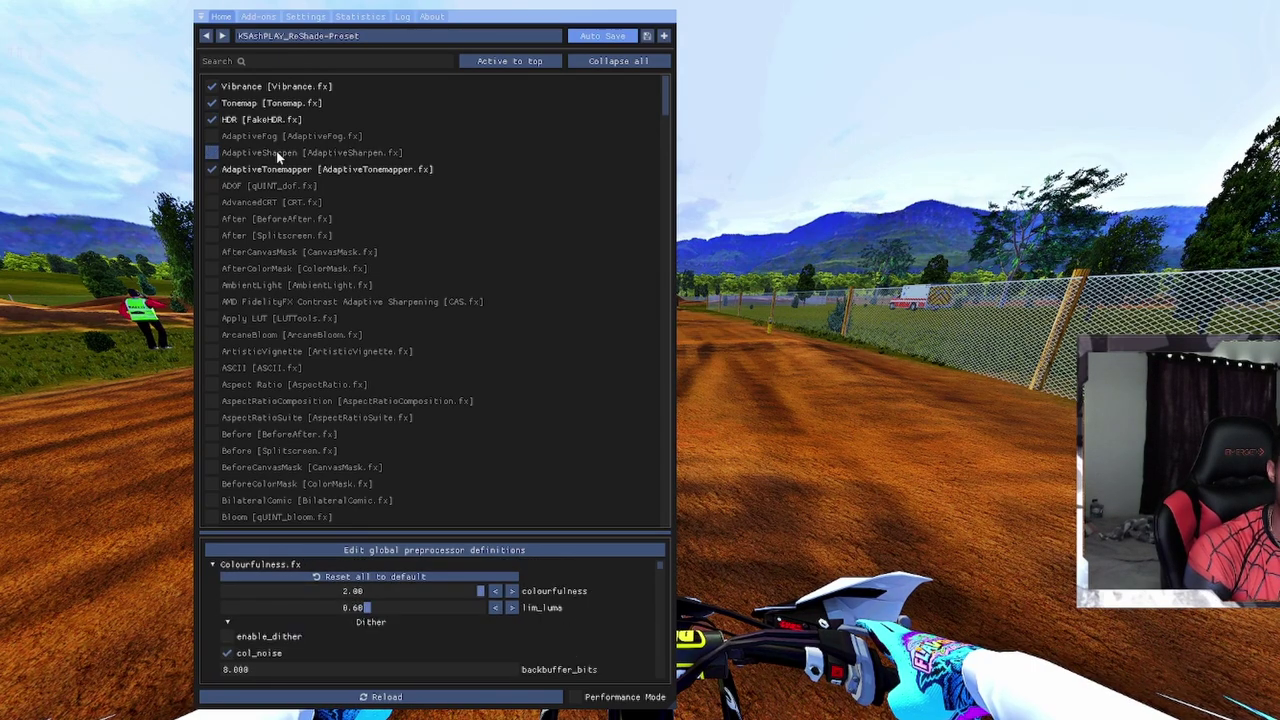
click(276, 151)
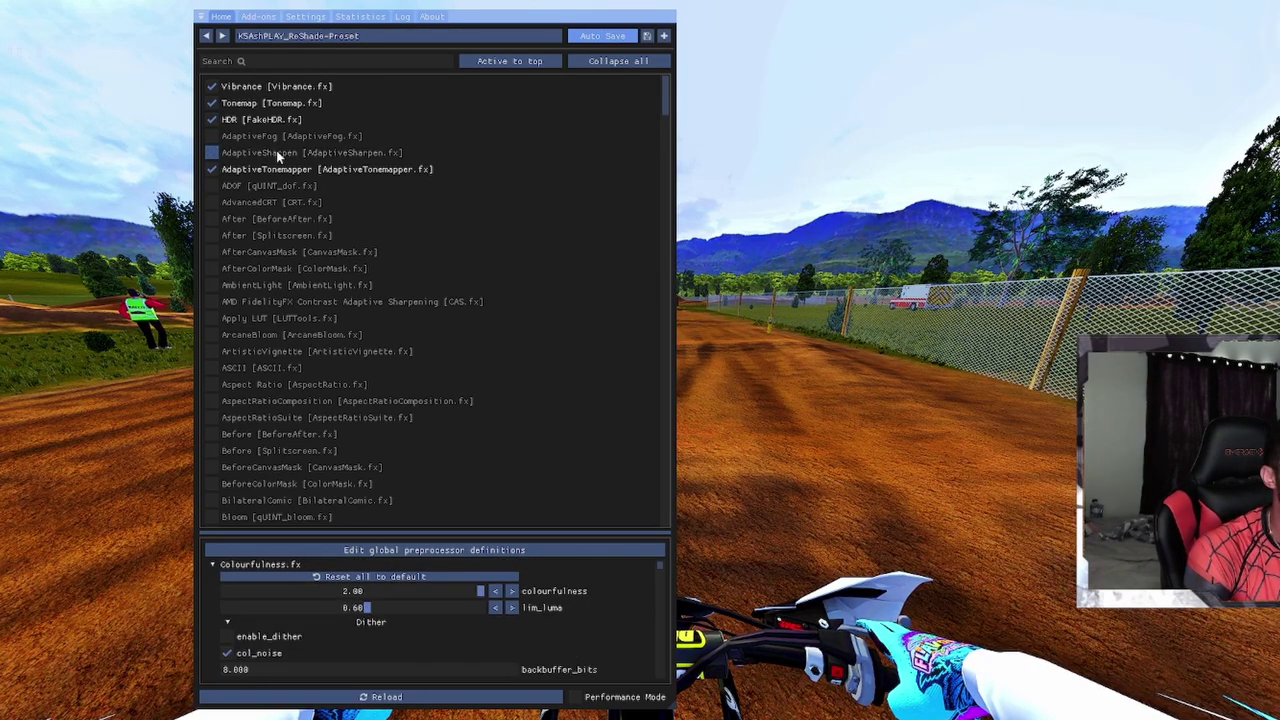
click(276, 151)
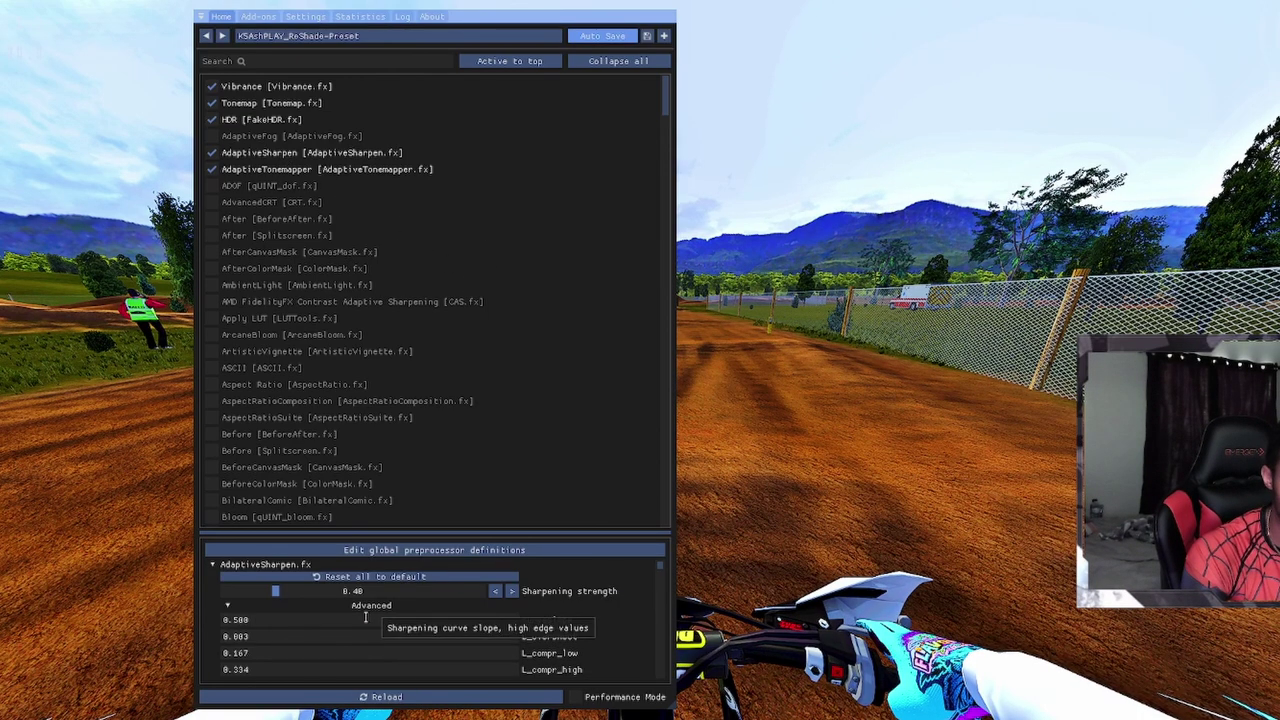
Compare AdaptiveTonemapper off and on, leaving it enabled with ACES, Amount 0.451, Exposure 0.550
click(297, 168)
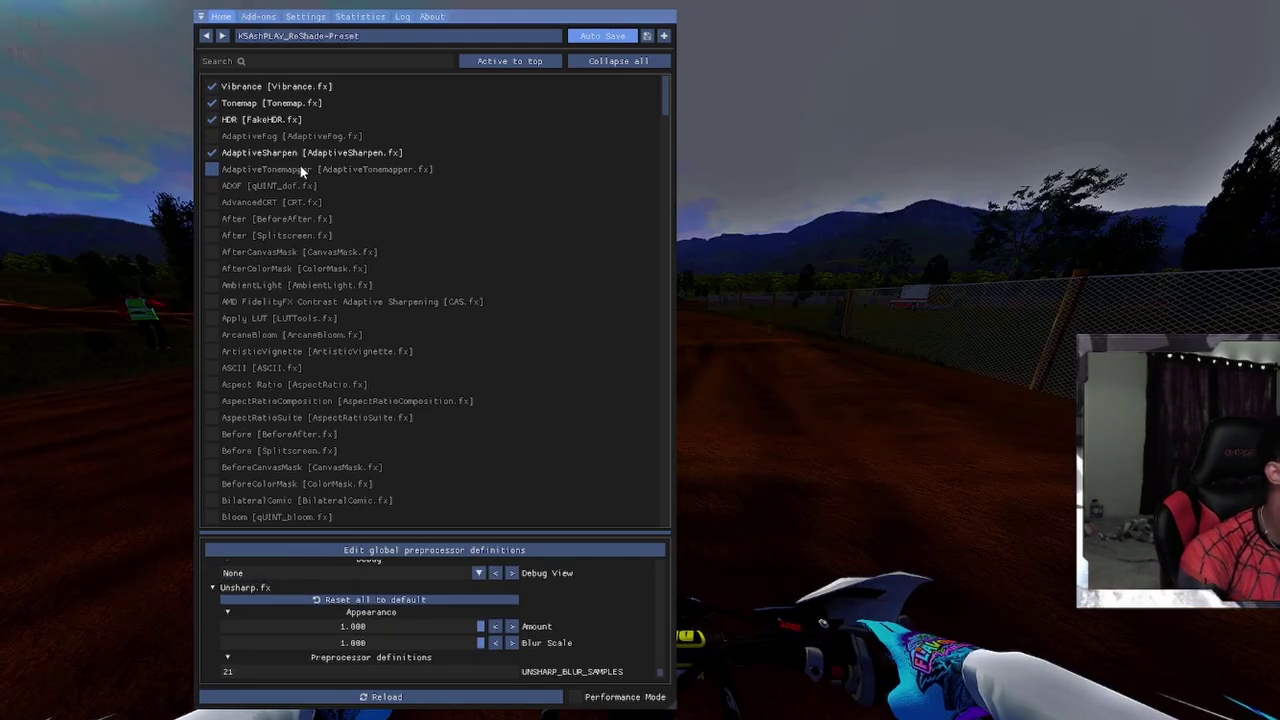
click(300, 166)
click(300, 166)
click(301, 166)
scroll(603, 609, down, 1)
scroll(603, 609, up, 1)
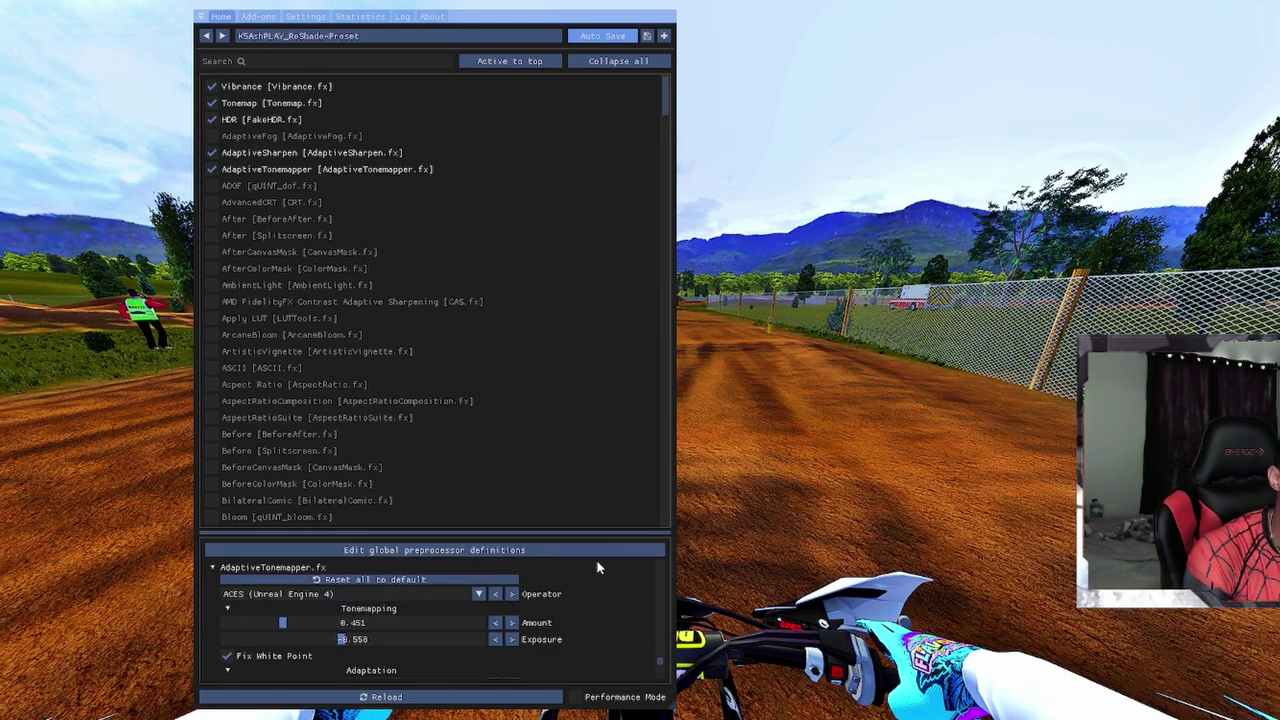
scroll(620, 590, down, 1)
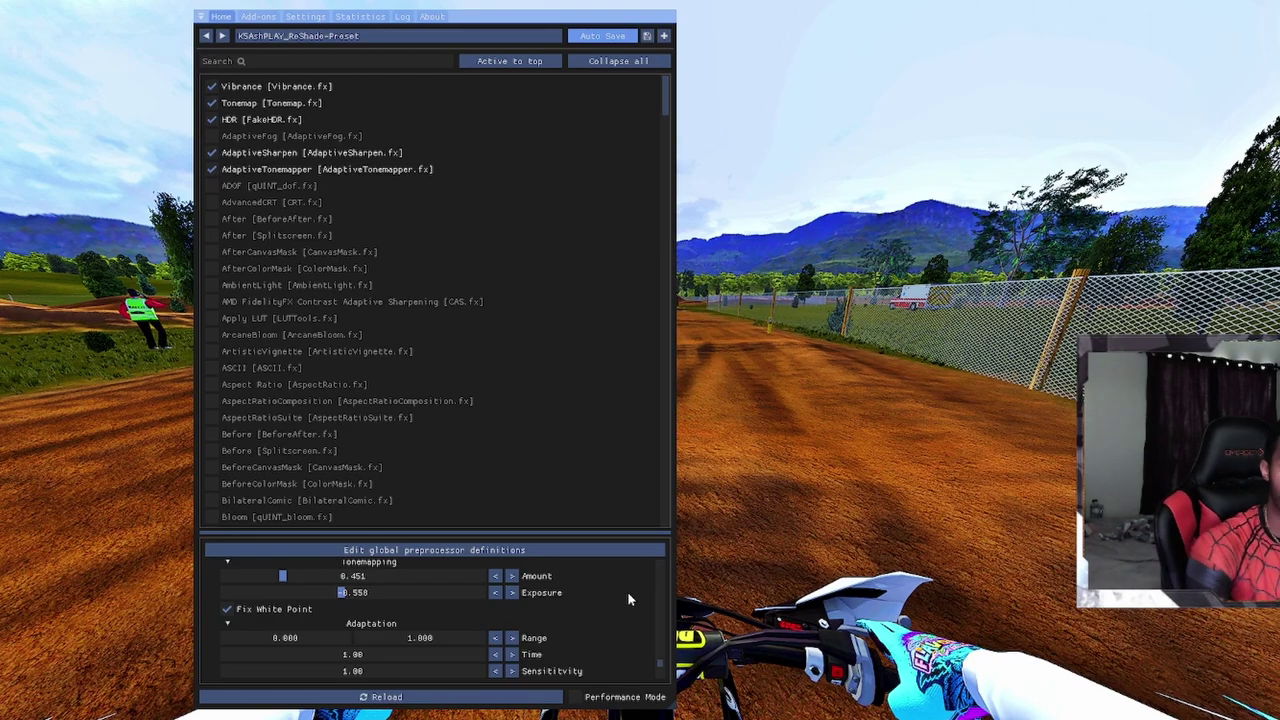
scroll(660, 192, down, 2)
Compare the scene with Clarity switched off and on several times, leaving it enabled
scroll(661, 192, down, 6)
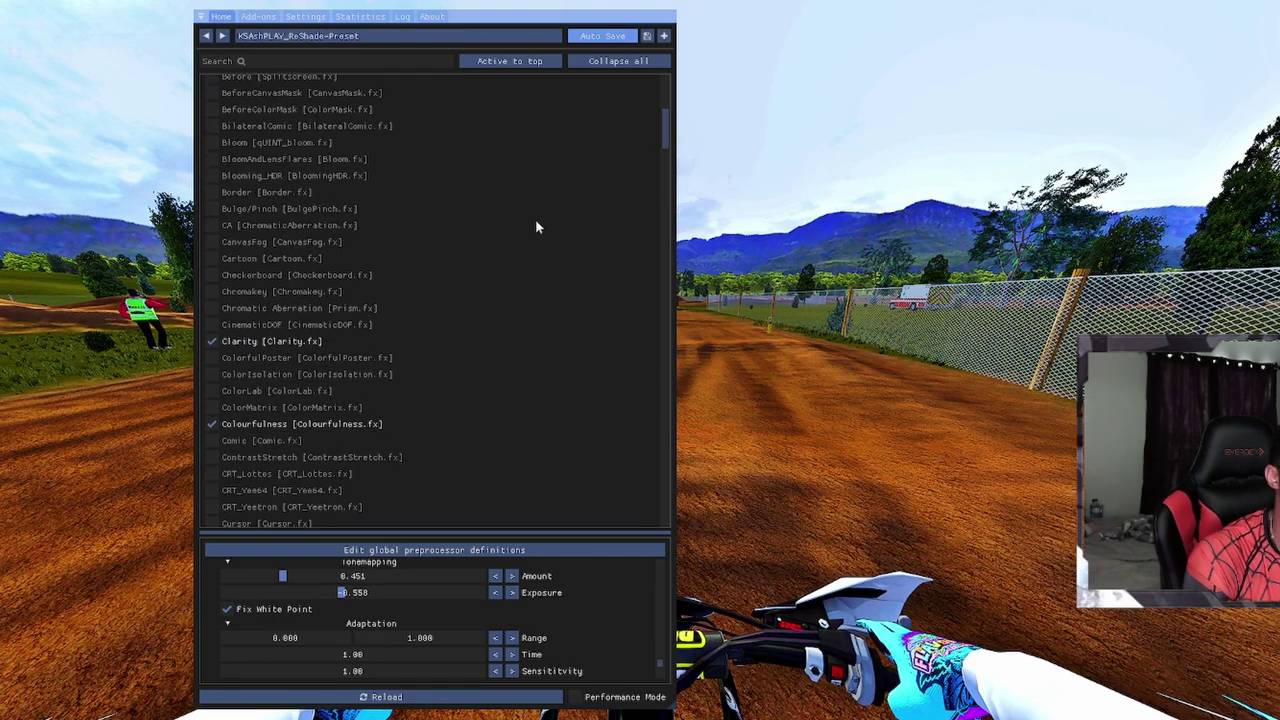
click(270, 347)
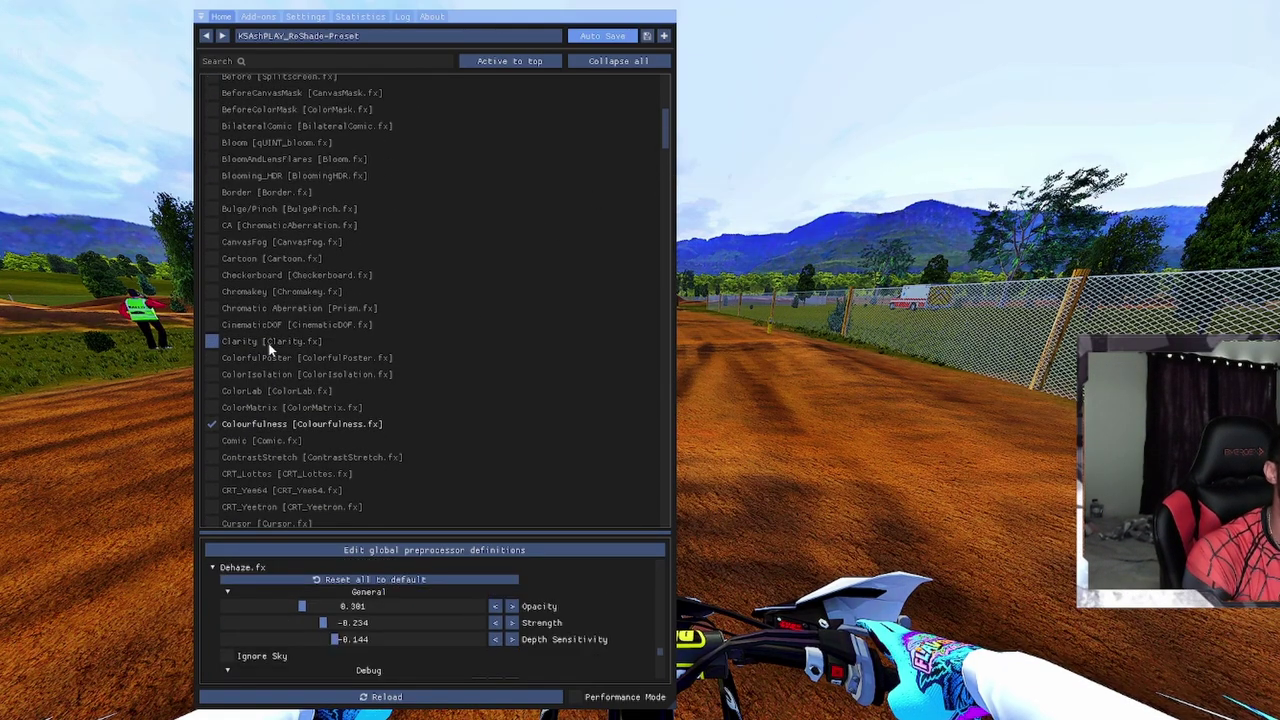
click(270, 347)
click(270, 347)
click(268, 346)
click(268, 346)
click(268, 346)
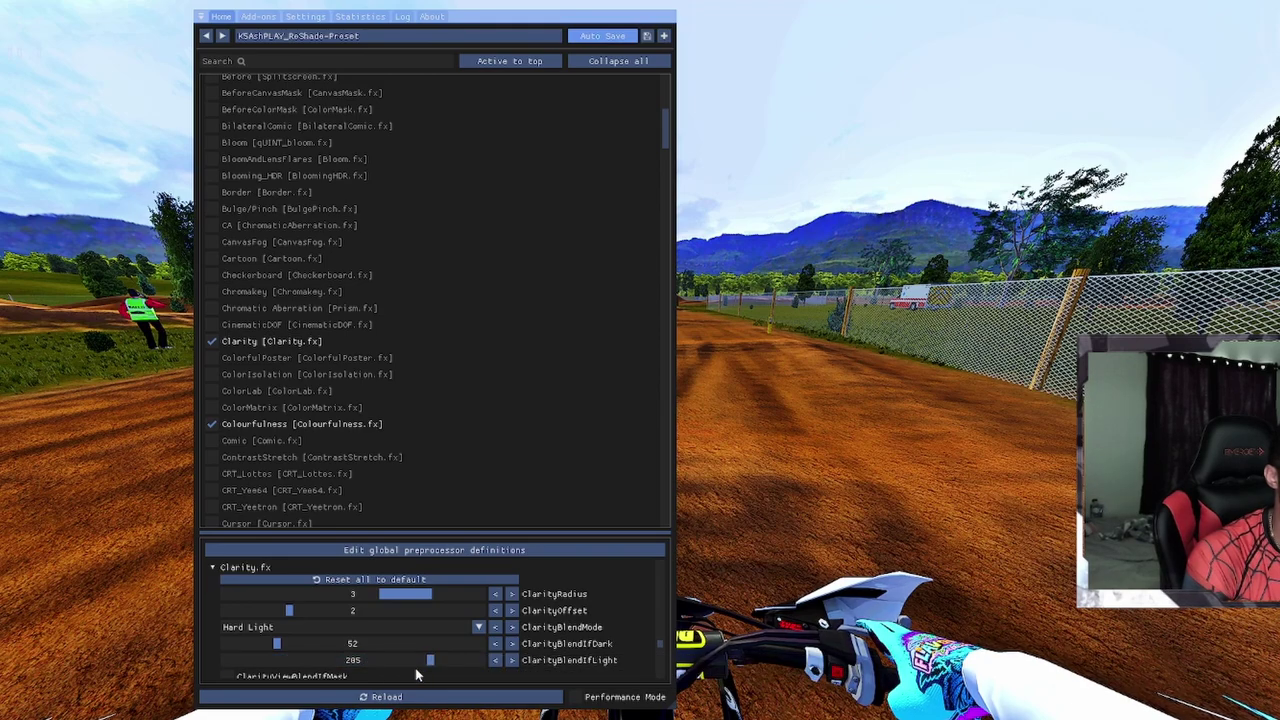
Review Clarity's Strength 0.400 and Hard Light blending, then scroll on to the Dehaze settings
scroll(608, 616, down, 2)
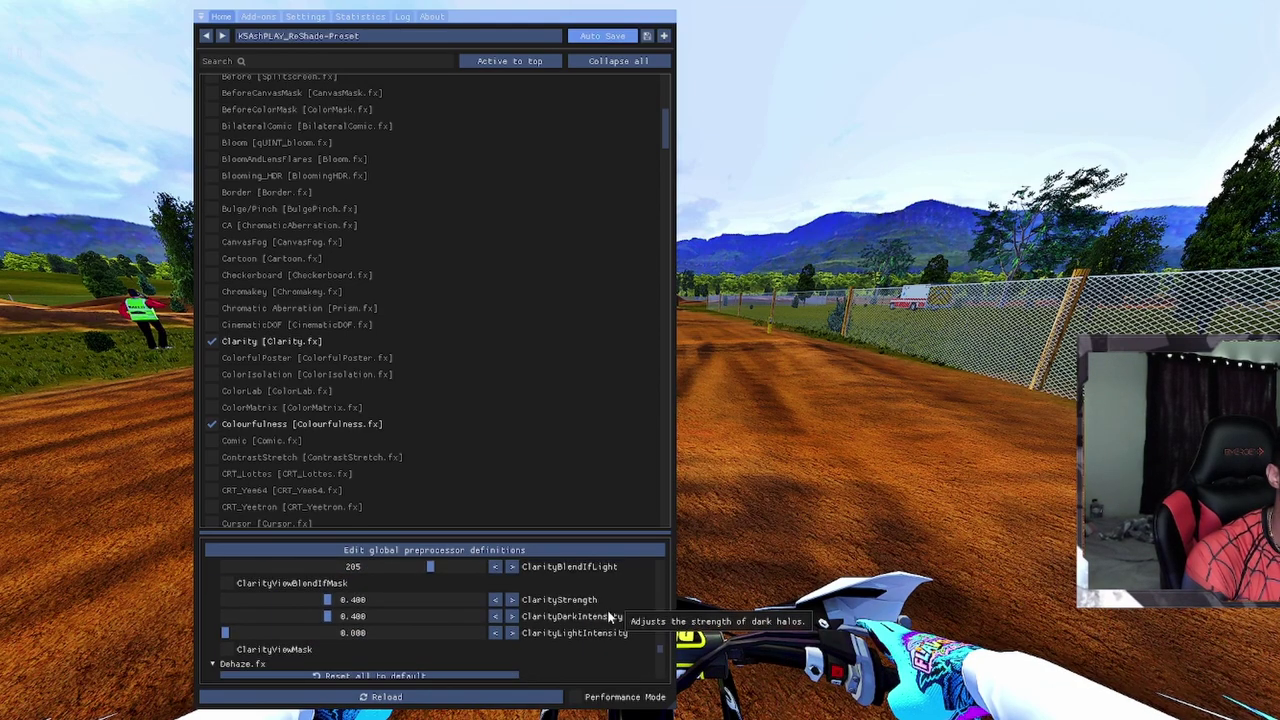
scroll(607, 609, up, 1)
scroll(600, 612, down, 2)
scroll(596, 610, down, 2)
scroll(596, 610, up, 1)
click(282, 424)
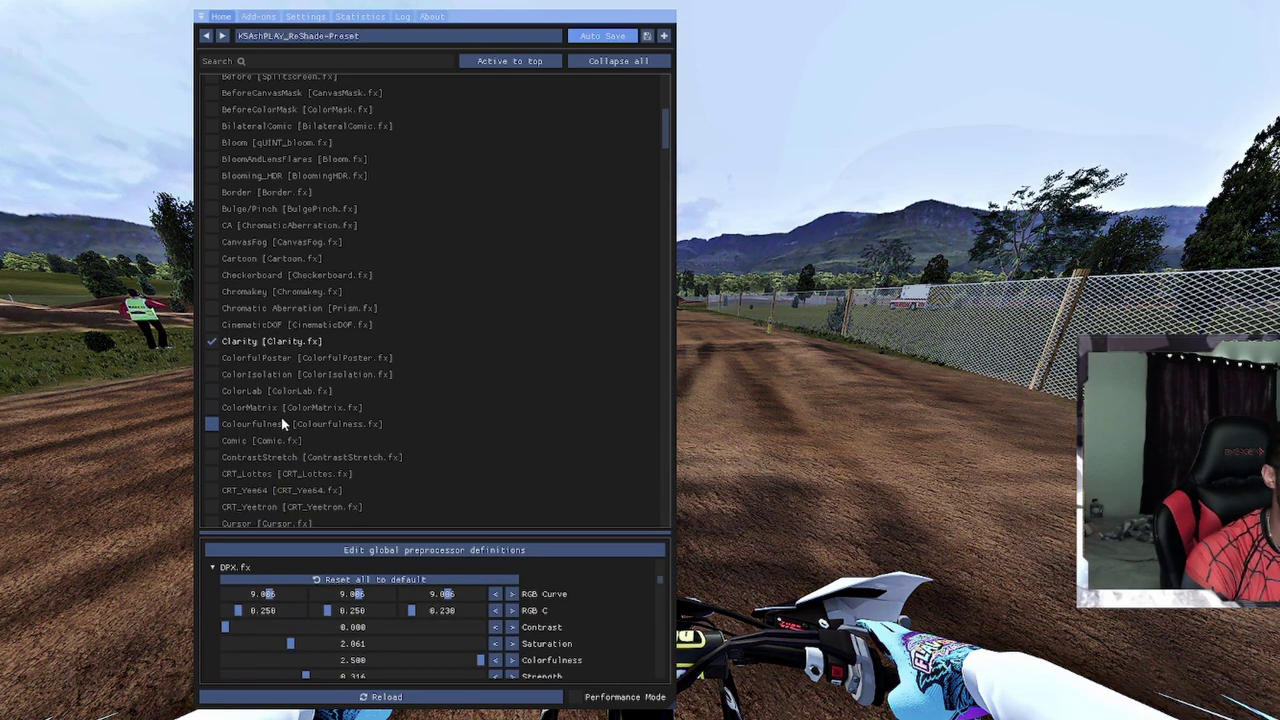
click(282, 424)
click(282, 424)
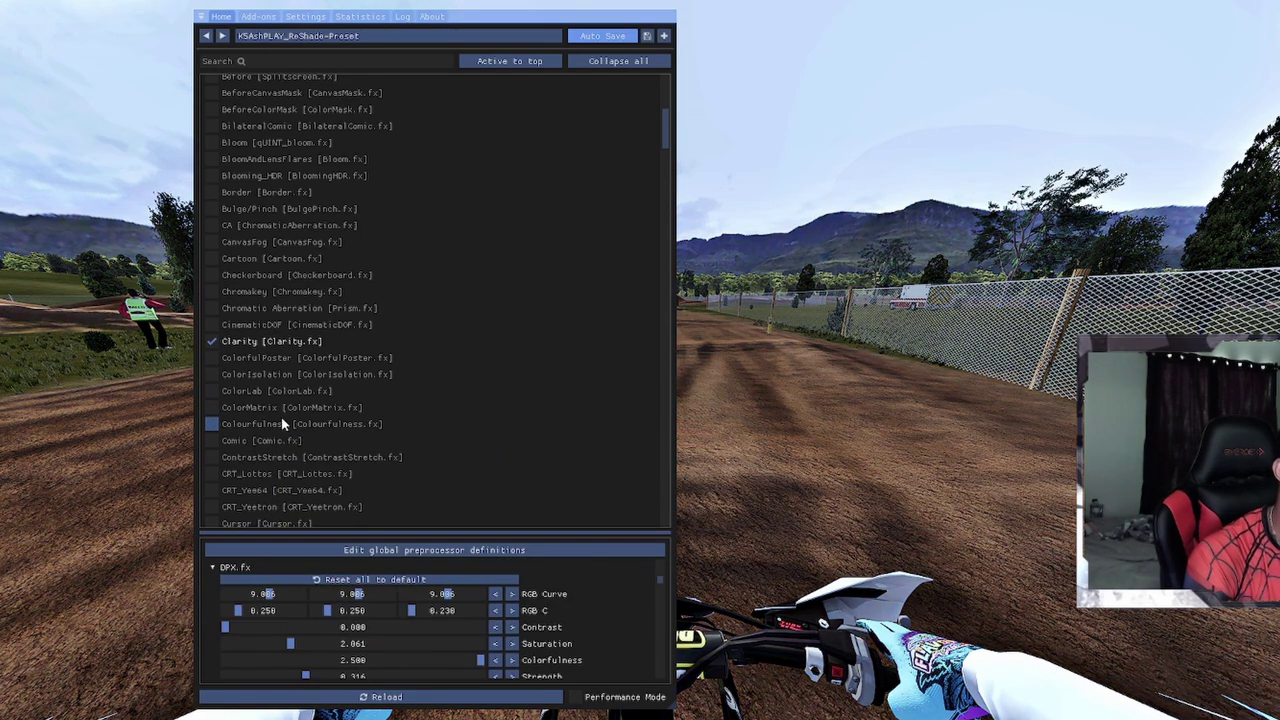
click(282, 424)
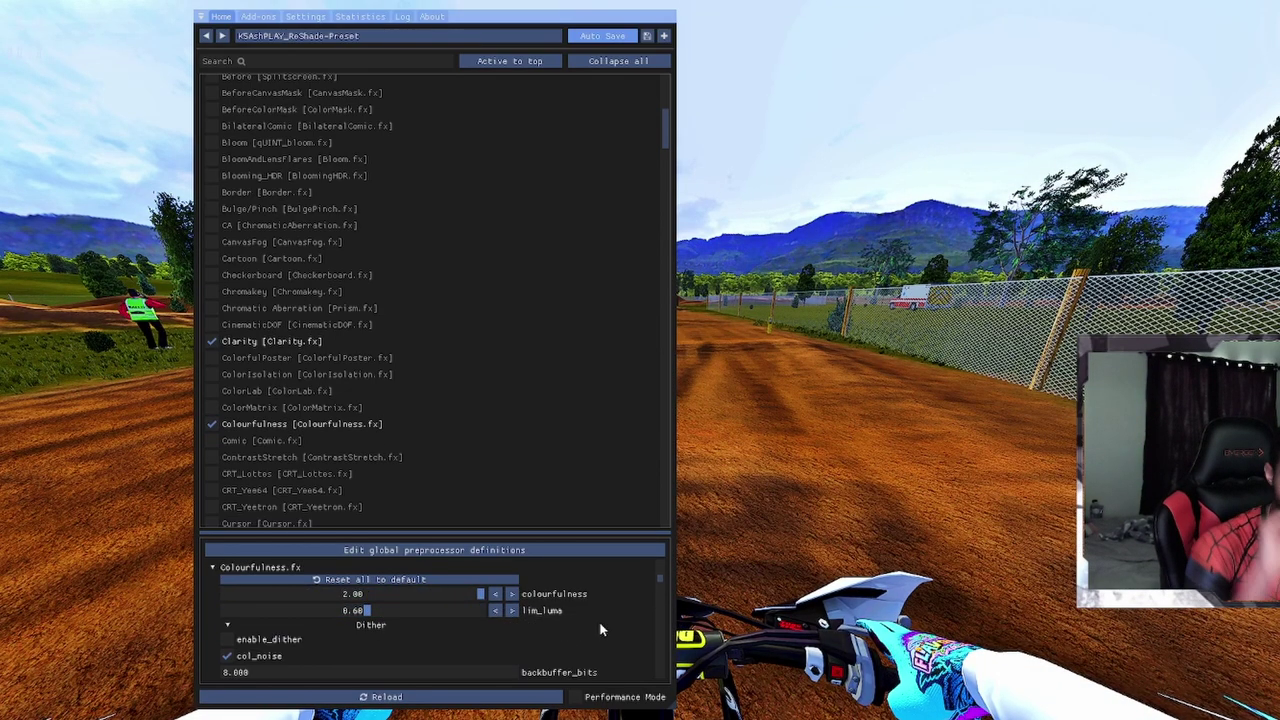
scroll(584, 584, down, 1)
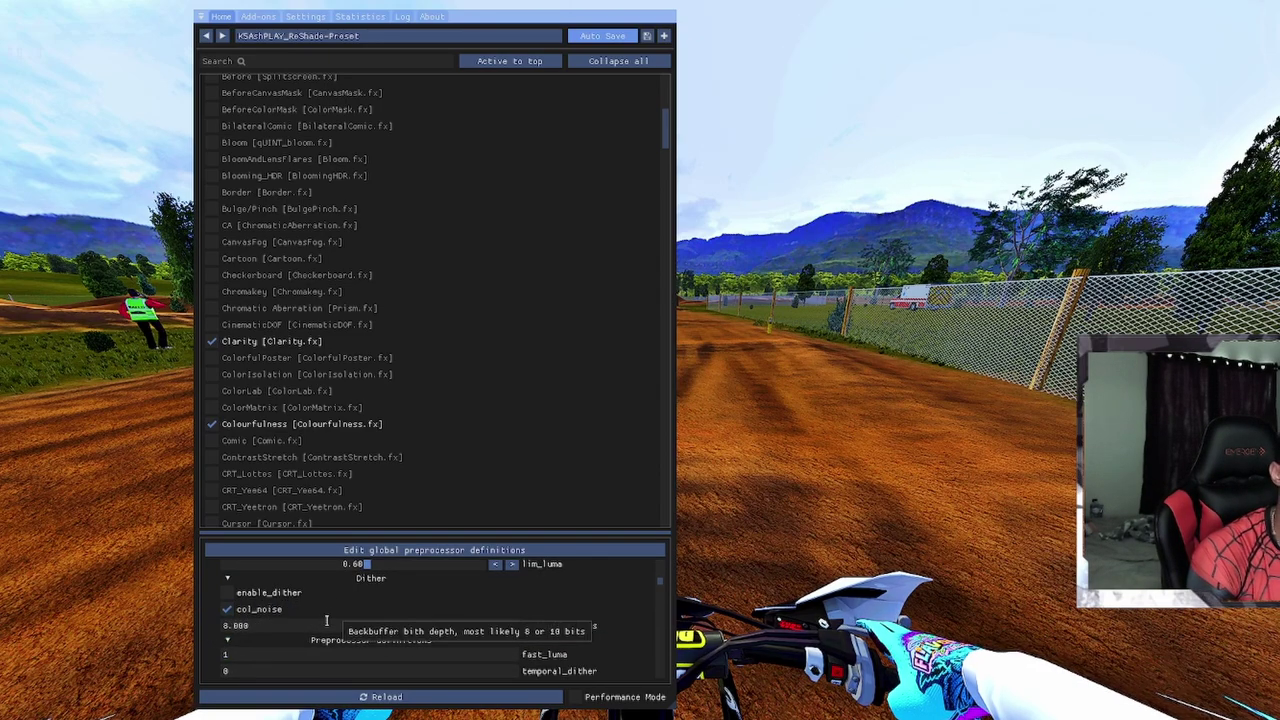
scroll(647, 619, up, 10)
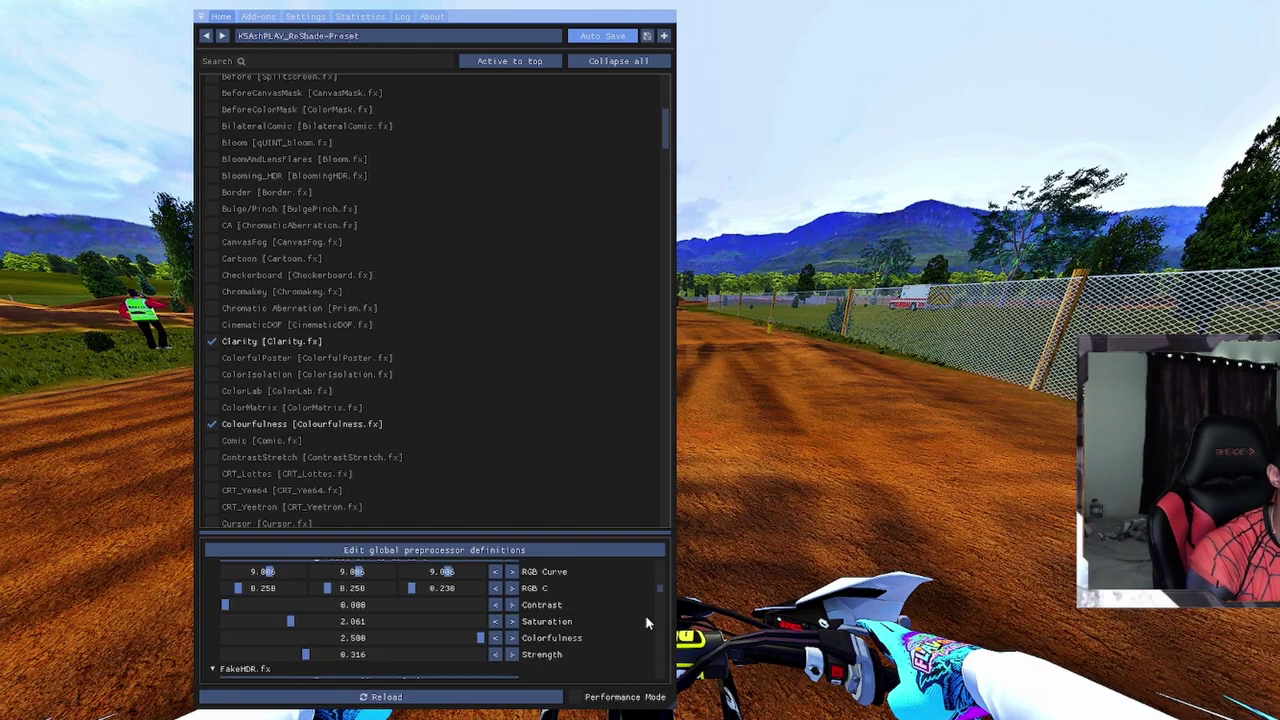
Compare DeHaze off and on, keeping it at Opacity 0.381, Strength -0.234, Depth Sensitivity -0.144
scroll(472, 380, down, 5)
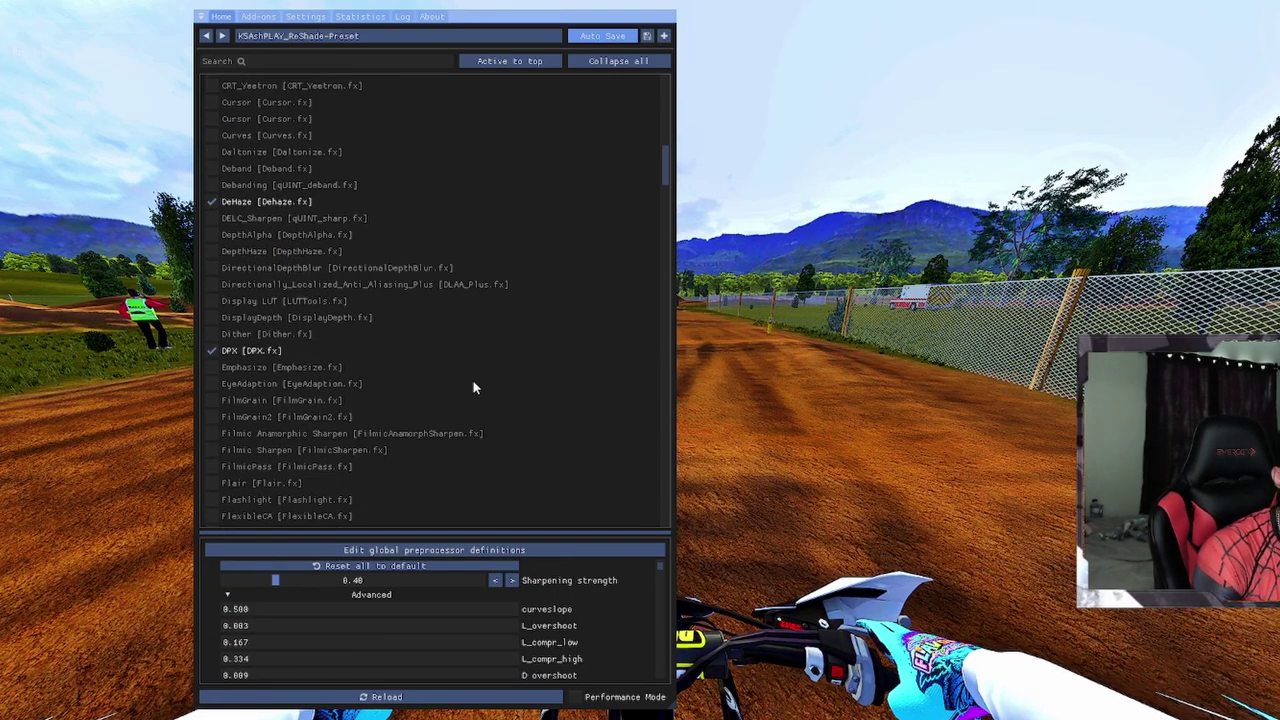
click(268, 301)
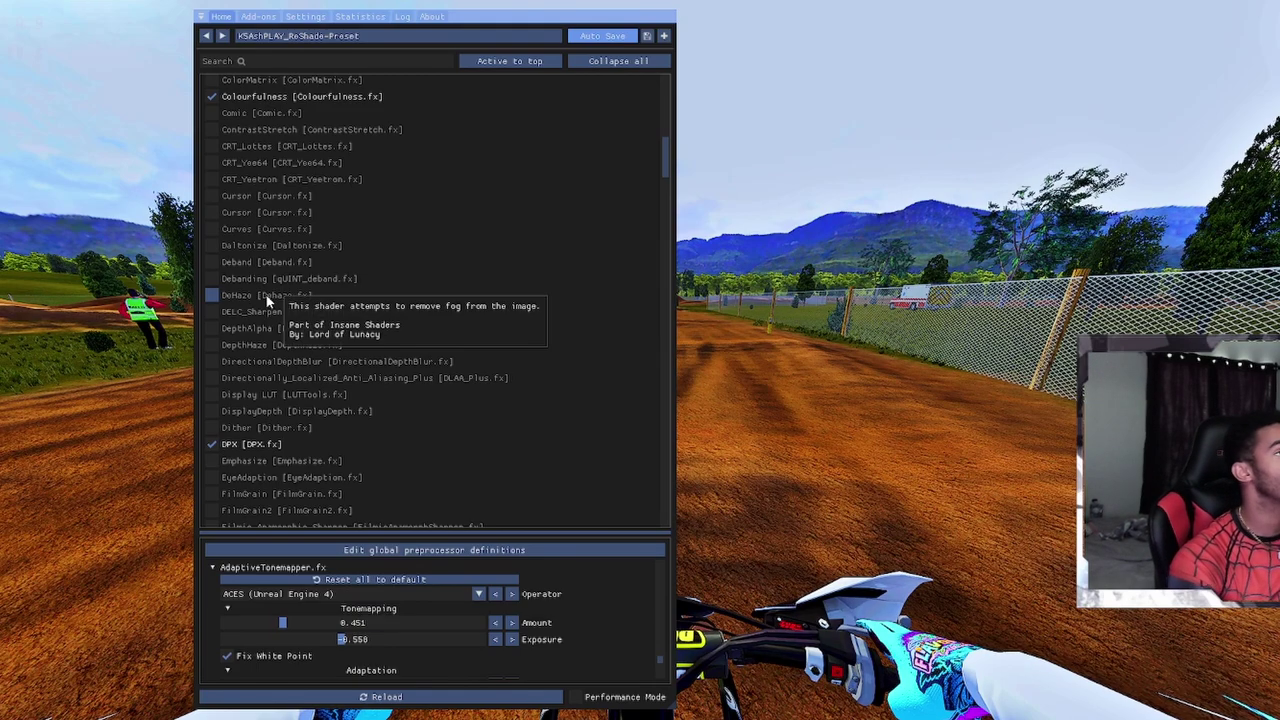
click(268, 301)
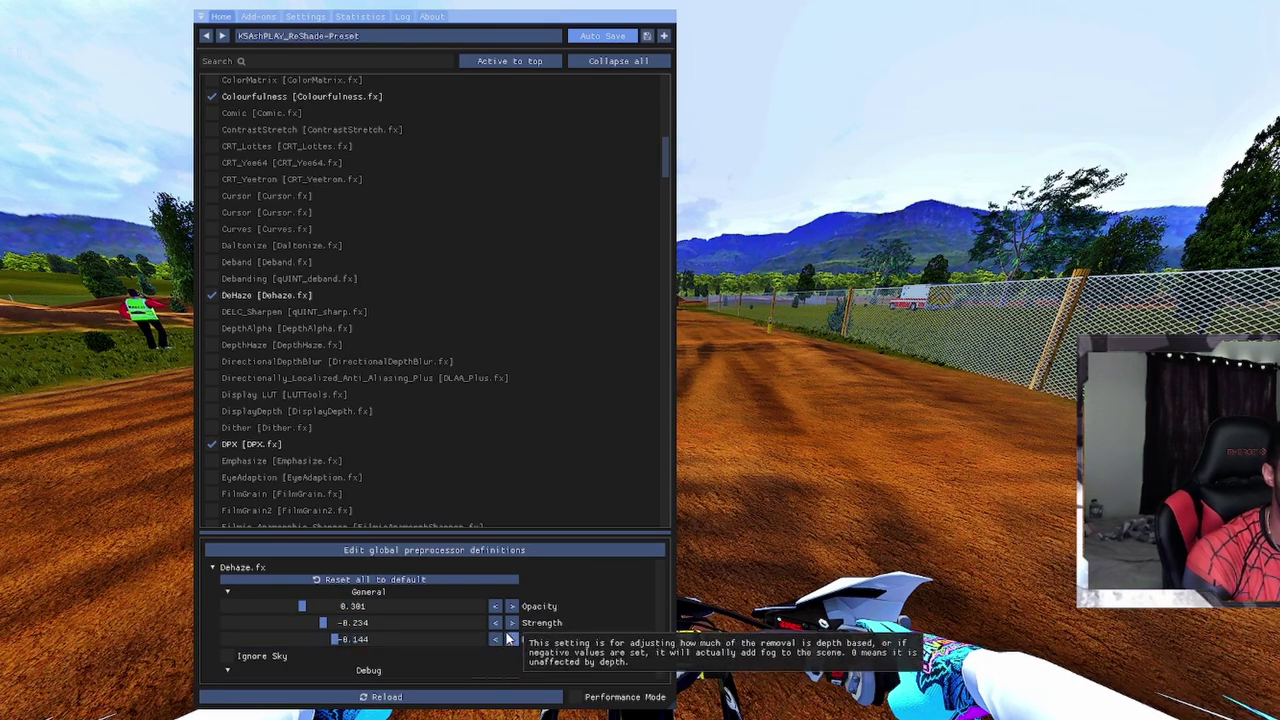
scroll(513, 637, down, 1)
scroll(573, 637, down, 1)
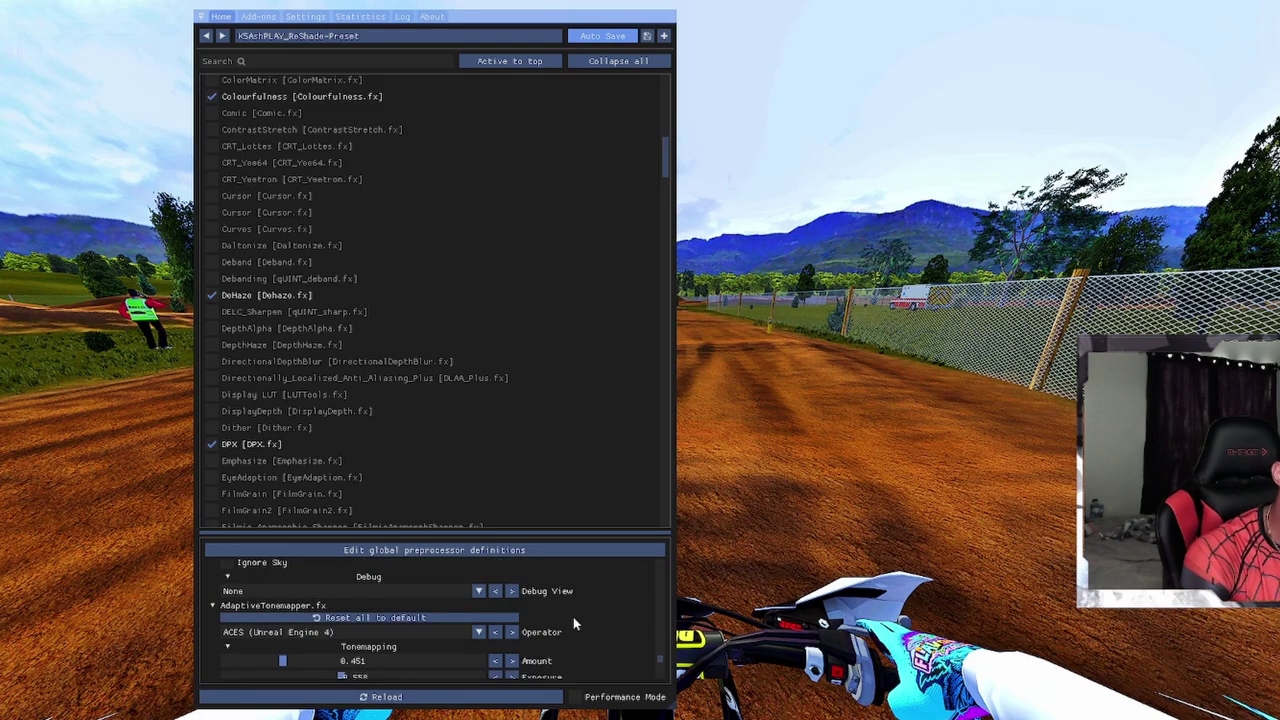
scroll(574, 623, down, 1)
Toggle DPX off and back on, showing Saturation 2.861 and Strength 0.316
click(240, 445)
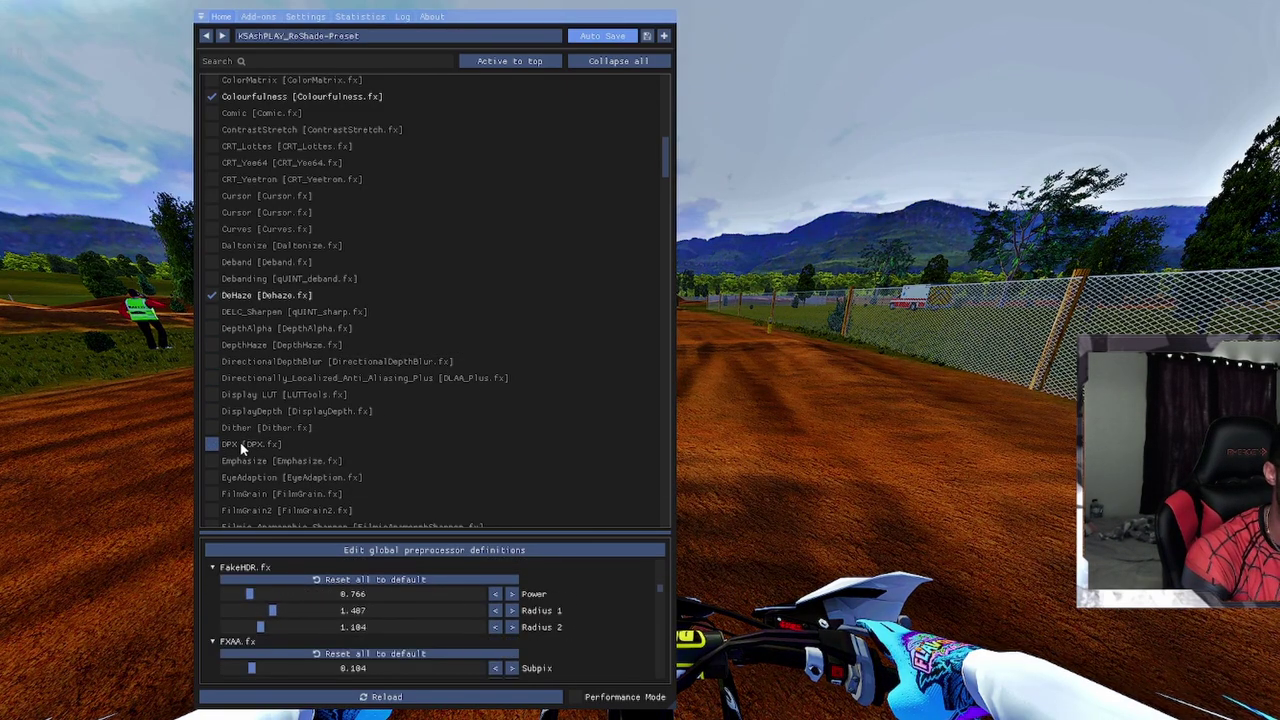
click(240, 447)
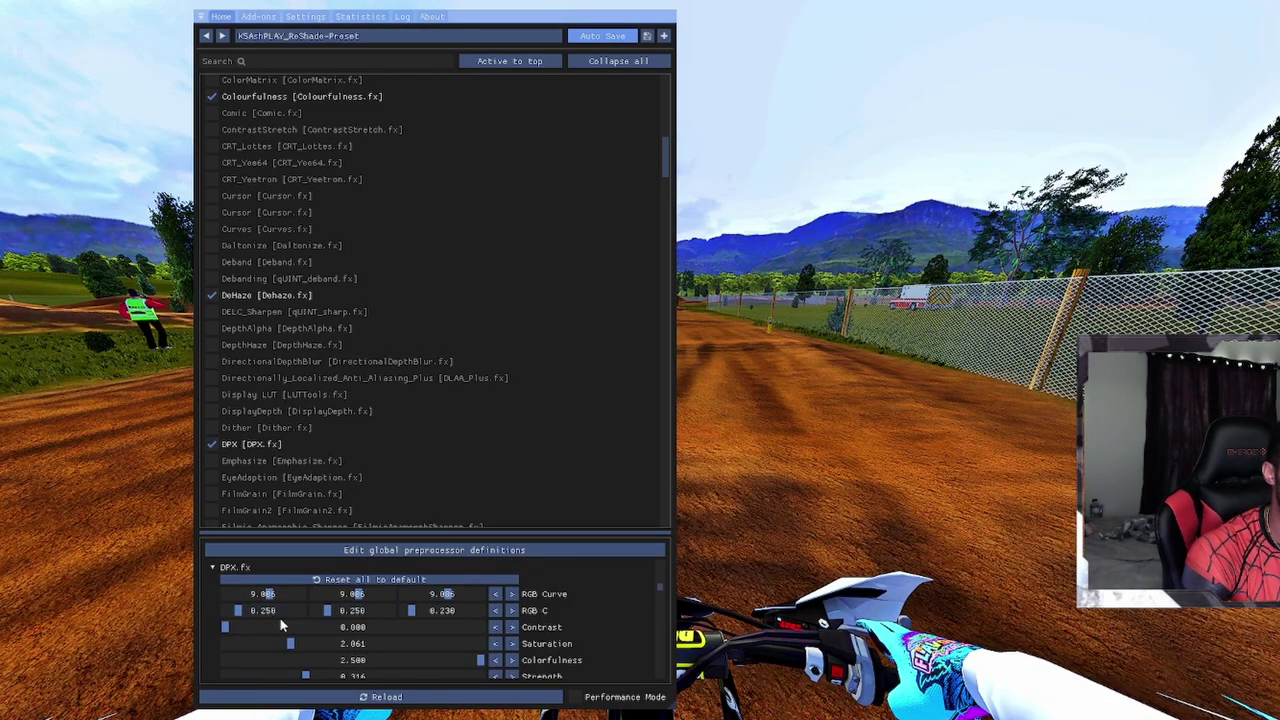
scroll(605, 628, down, 1)
scroll(605, 630, up, 1)
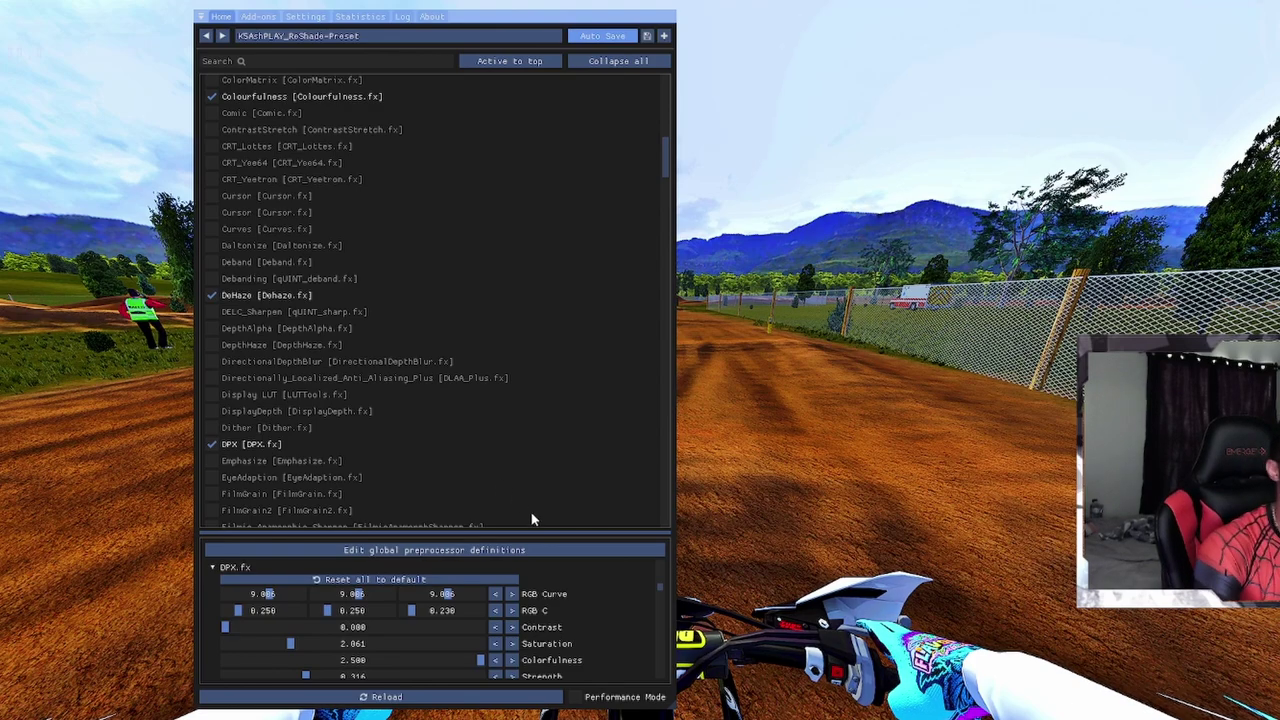
scroll(574, 583, down, 1)
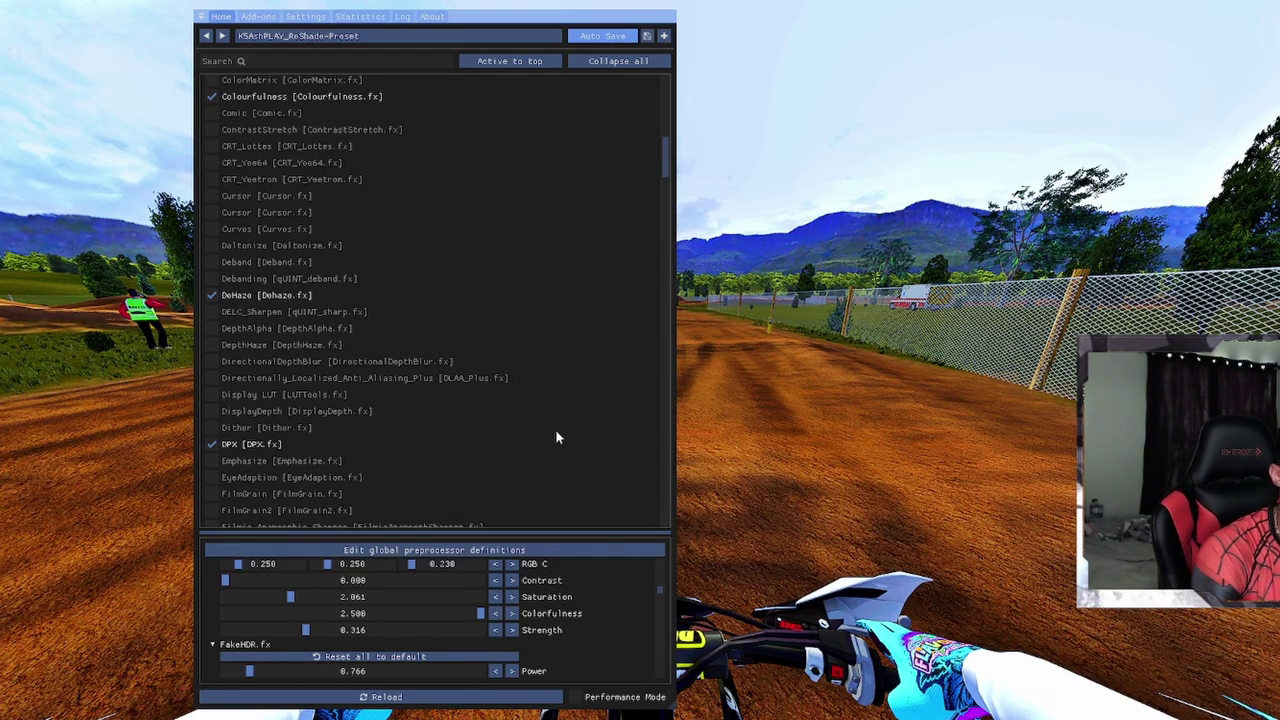
Toggle FXAA off and on to show Subpix 0.184 and Edge Detection Threshold 0.904
scroll(523, 454, down, 5)
click(229, 432)
click(229, 432)
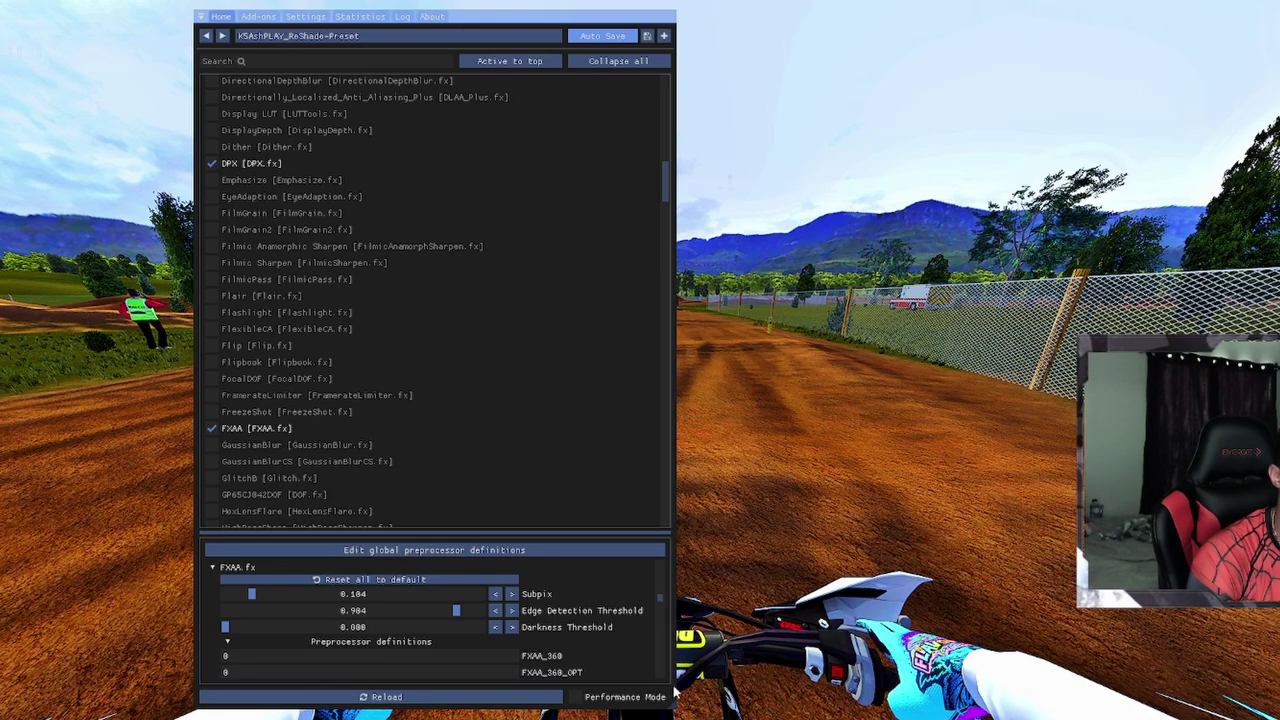
scroll(640, 648, down, 1)
scroll(603, 447, down, 5)
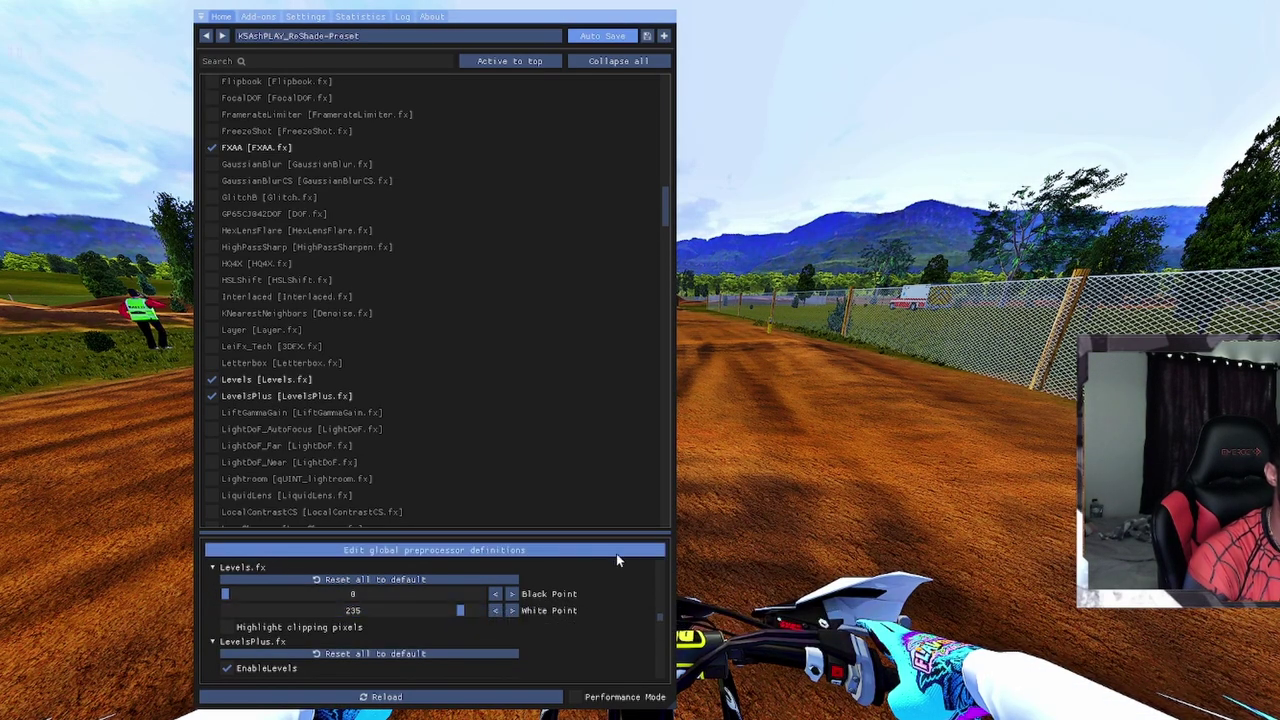
scroll(261, 665, down, 1)
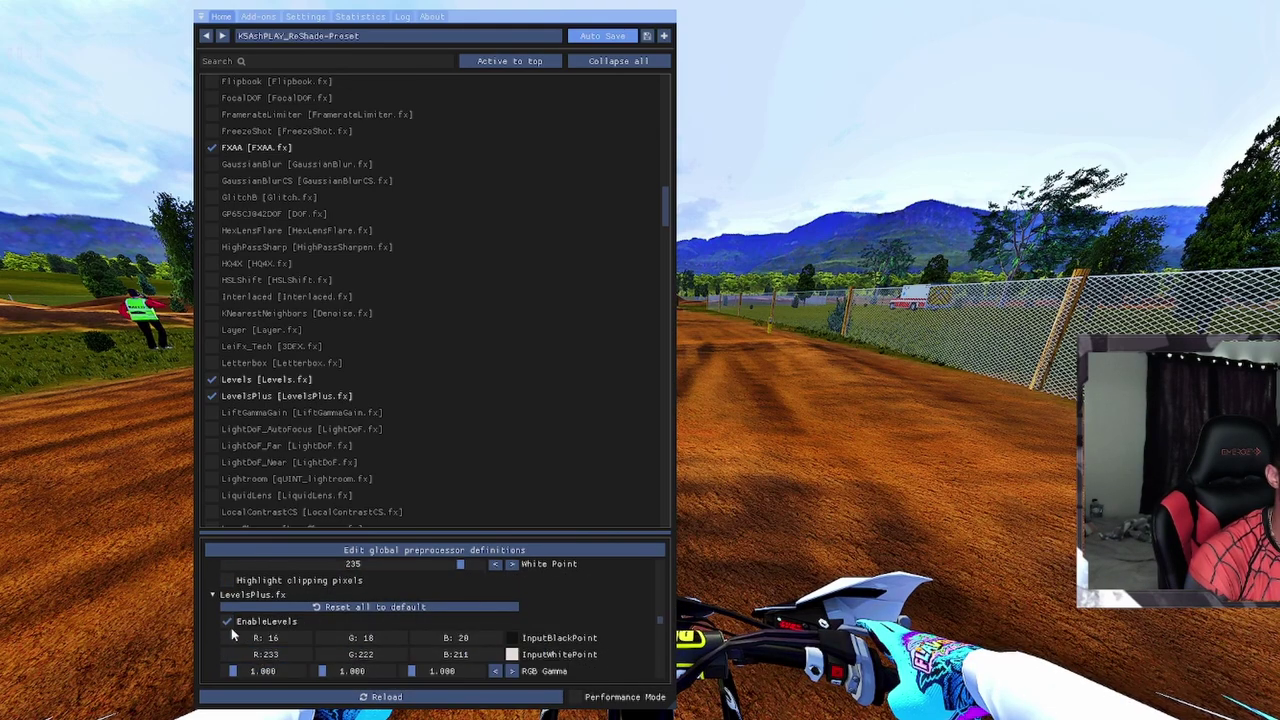
scroll(250, 580, down, 3)
scroll(286, 565, up, 2)
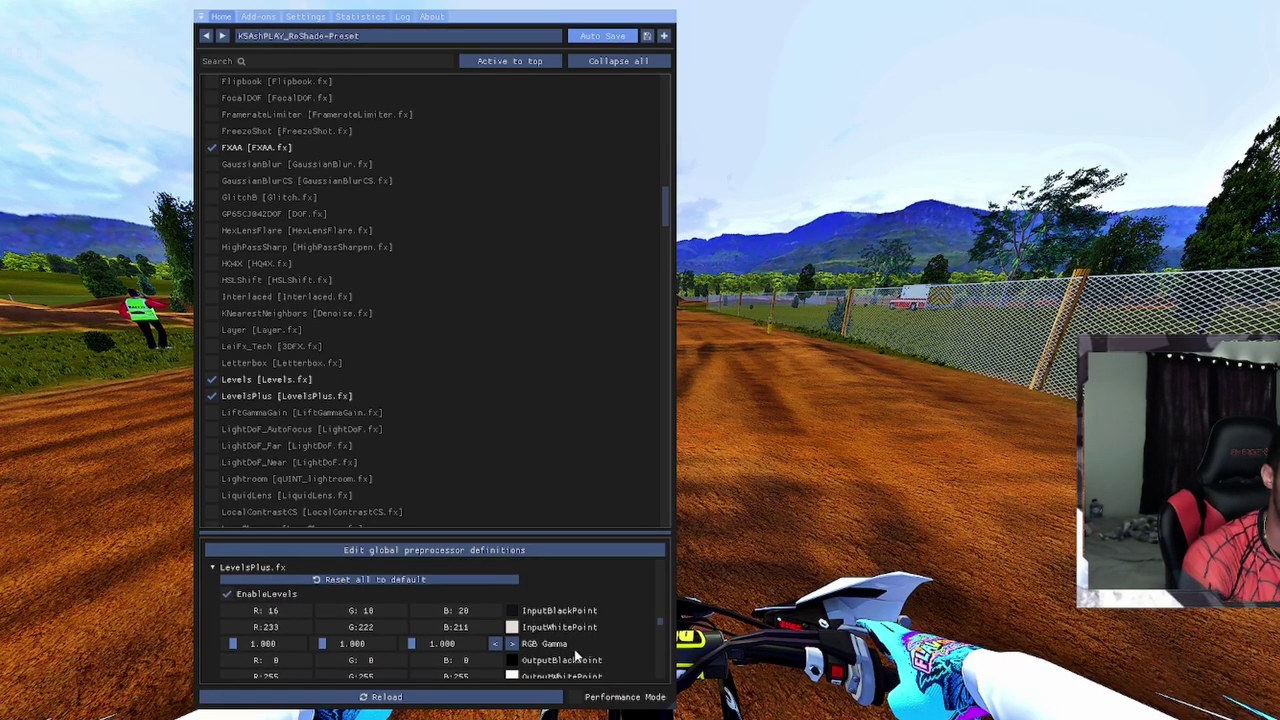
scroll(585, 634, down, 1)
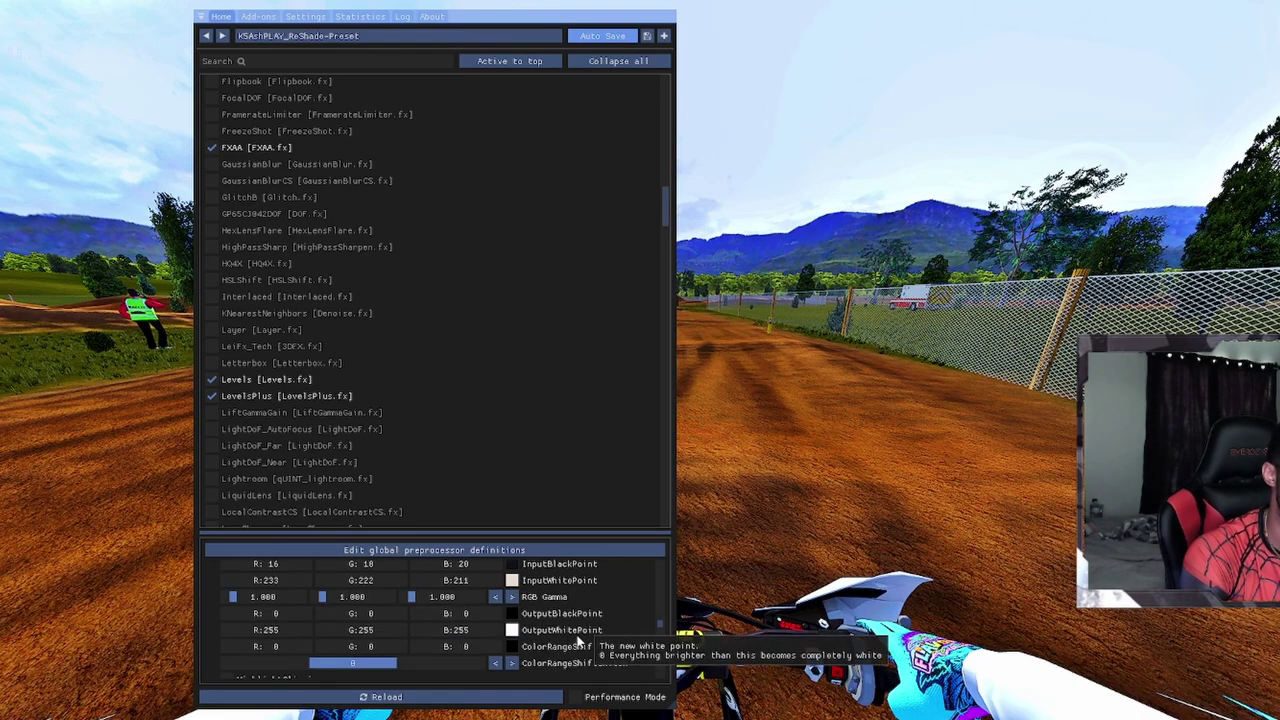
scroll(572, 636, down, 2)
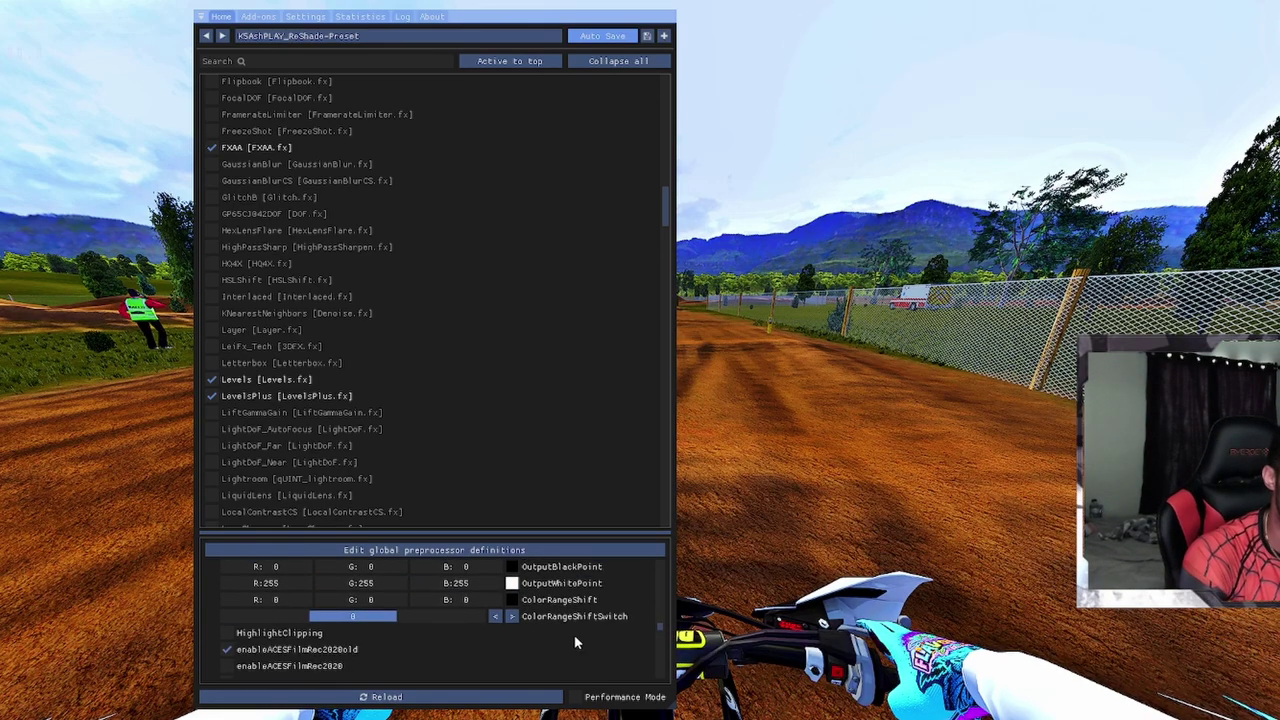
scroll(567, 630, down, 1)
scroll(589, 624, up, 1)
scroll(589, 624, up, 5)
Flip Unsharp.fx off and on several times to compare, ending enabled
scroll(303, 410, down, 15)
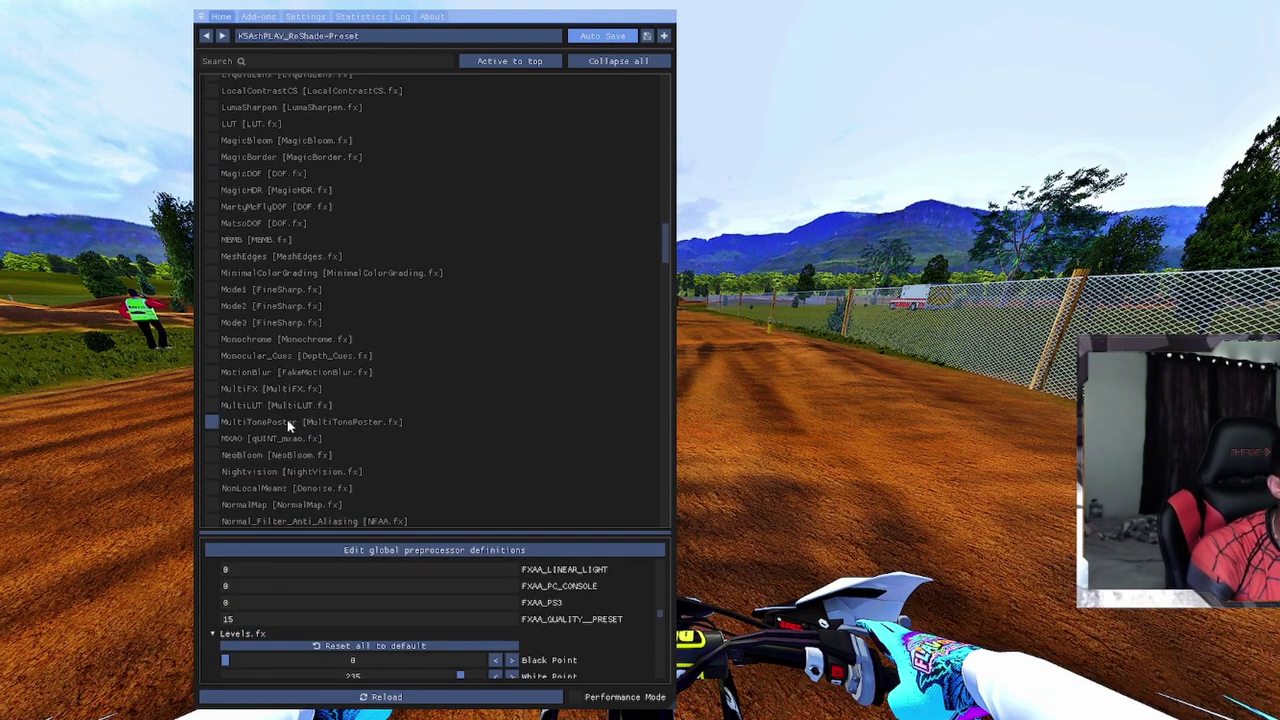
scroll(306, 412, down, 5)
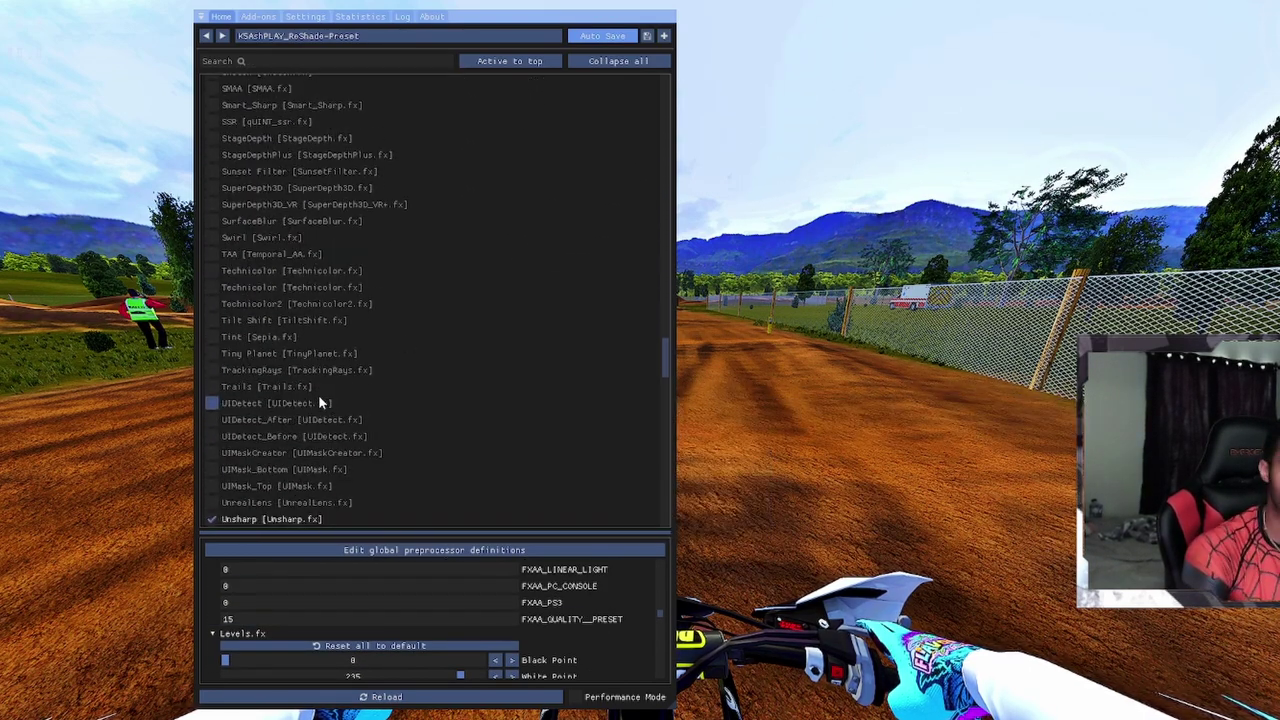
scroll(317, 394, down, 2)
click(276, 426)
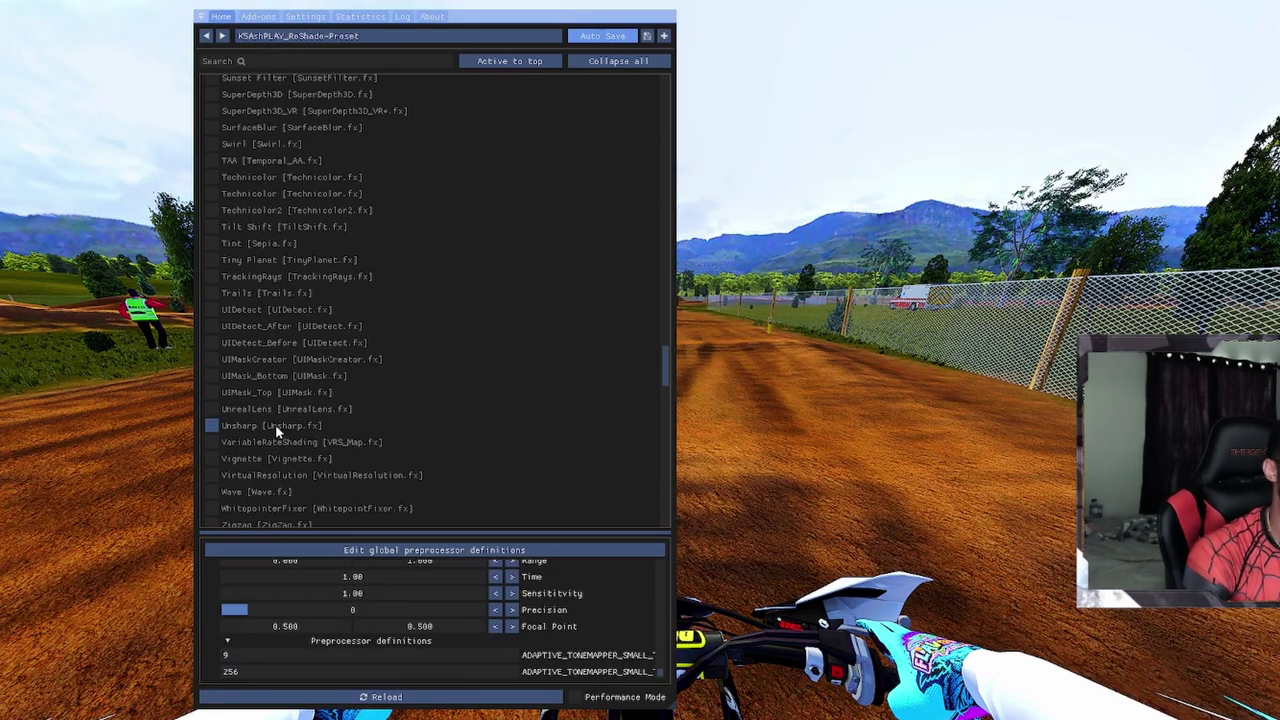
click(276, 426)
click(276, 426)
click(276, 426)
click(276, 426)
click(276, 426)
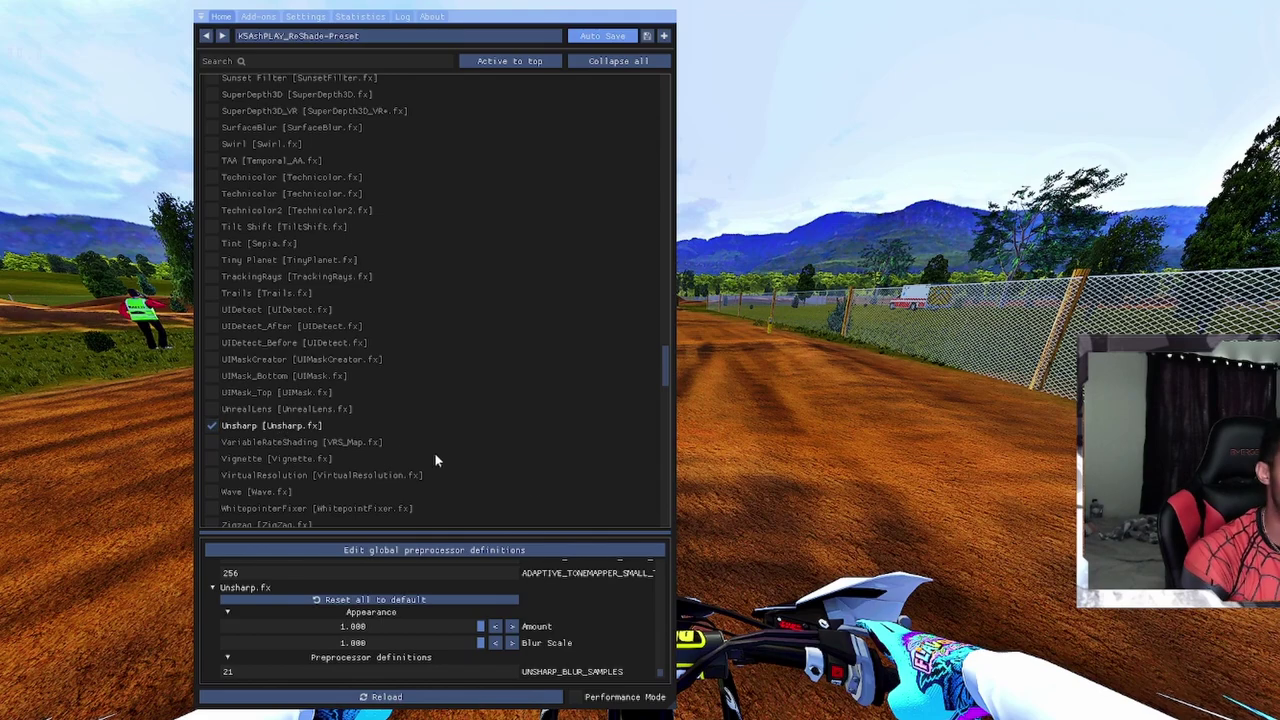
Show Unsharp's settings: Amount 1.000, Blur Scale 1.000, UNSHARP_BLUR_SAMPLES 21
scroll(465, 593, up, 1)
scroll(520, 590, up, 10)
scroll(661, 600, up, 5)
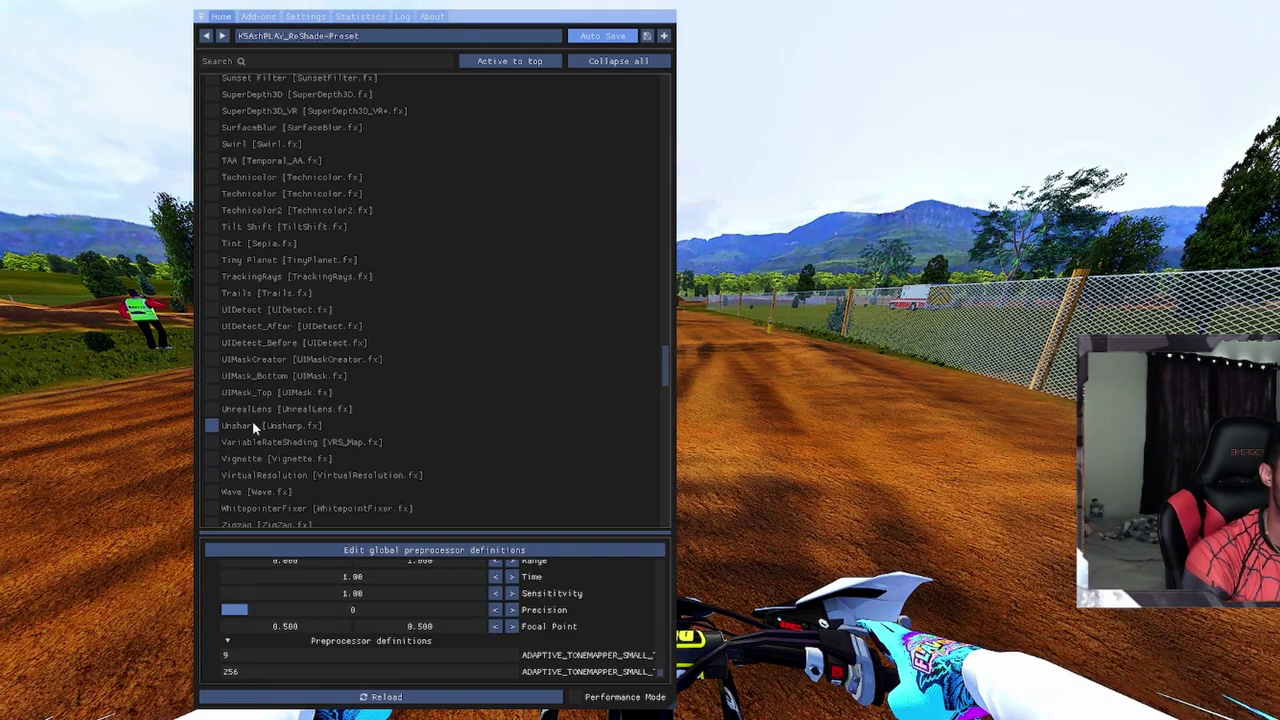
click(252, 420)
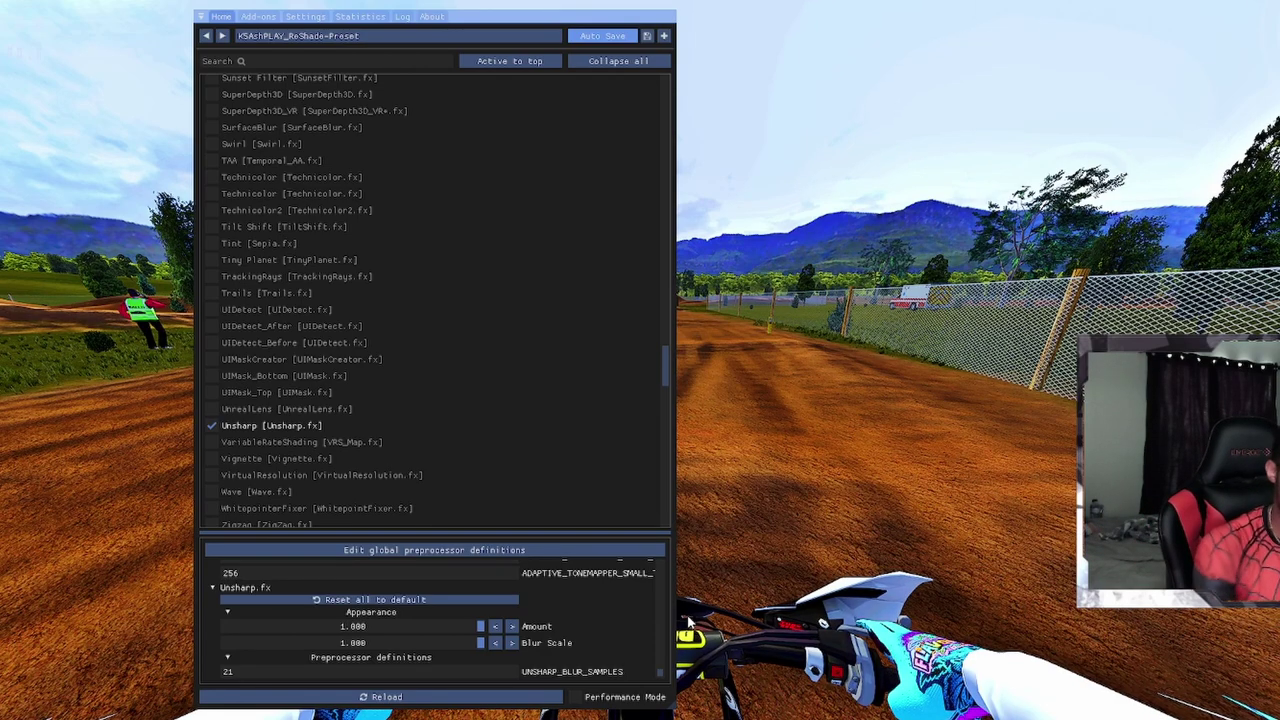
scroll(605, 480, up, 15)
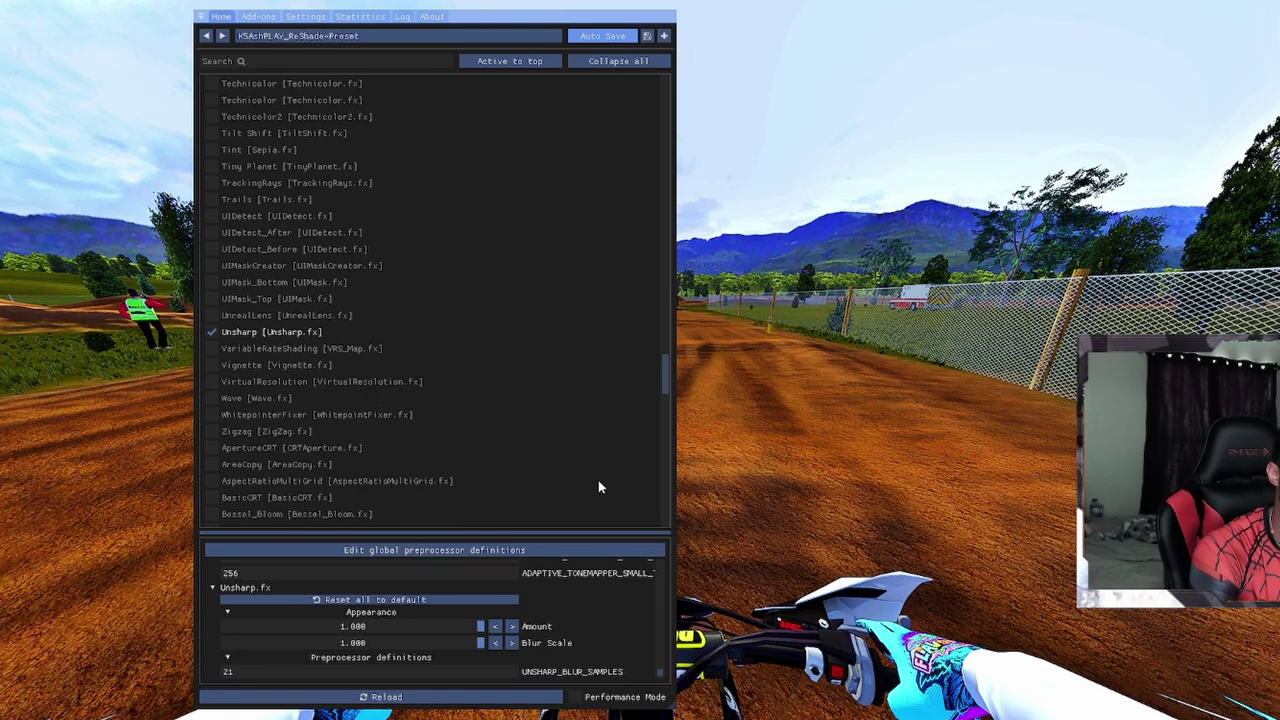
scroll(645, 461, down, 15)
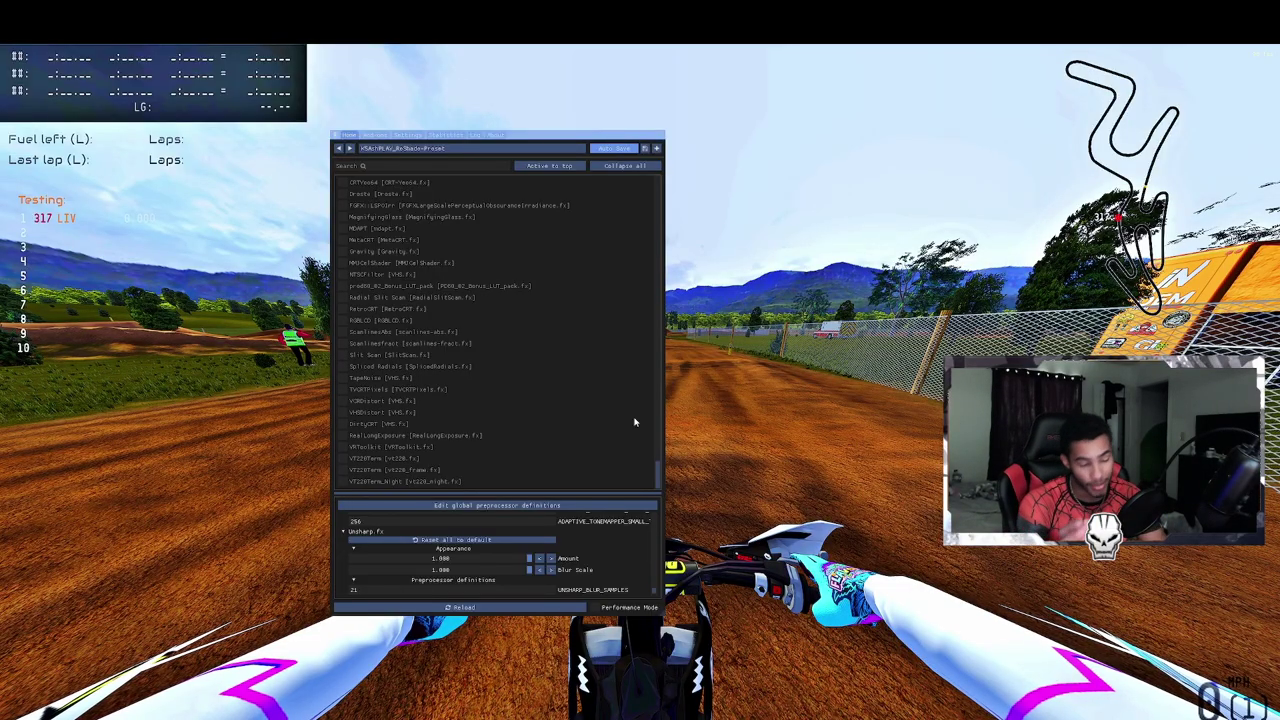
Load the HurrenMX HDR preset .ini and close the overlay to view the game
key(Home)
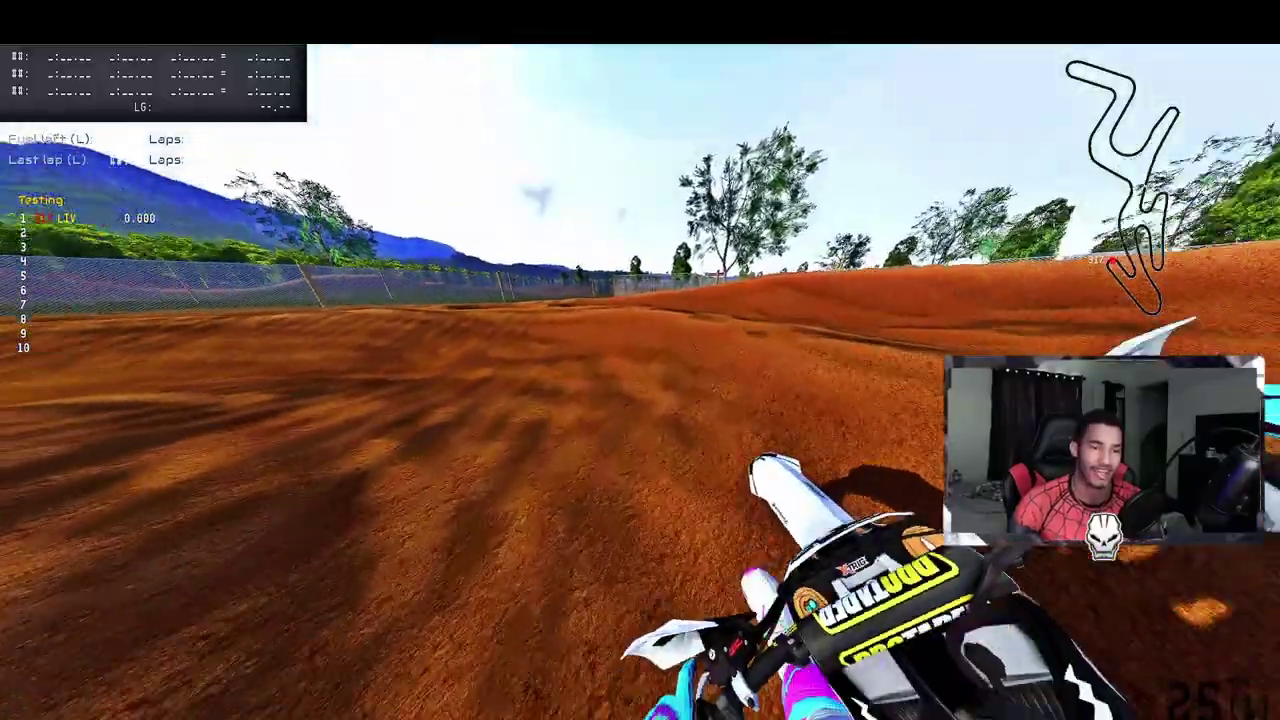
key(Home)
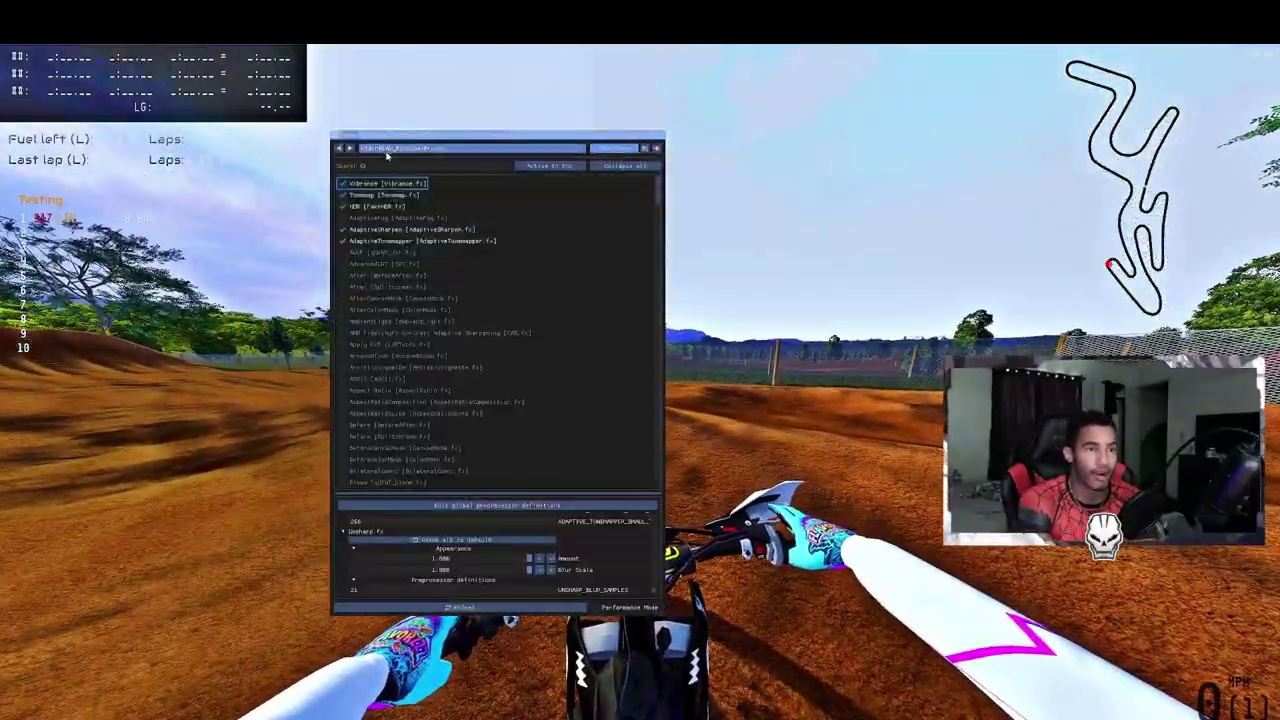
click(387, 150)
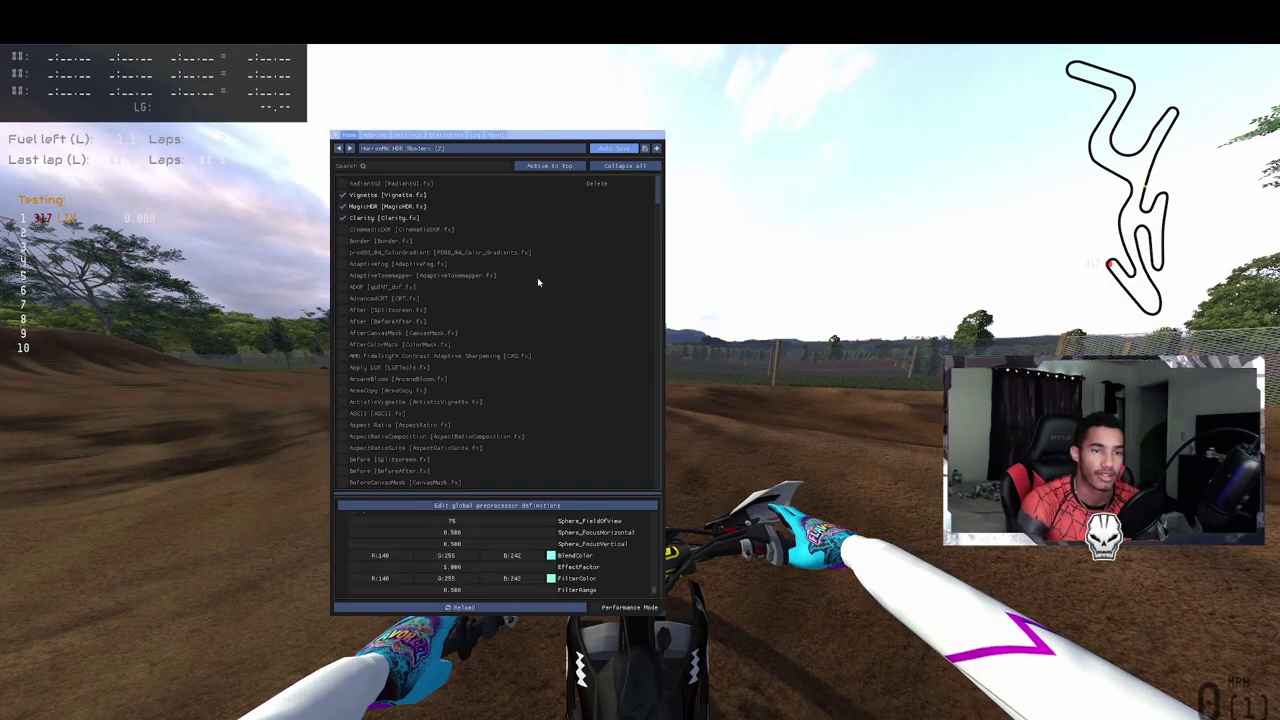
key(Home)
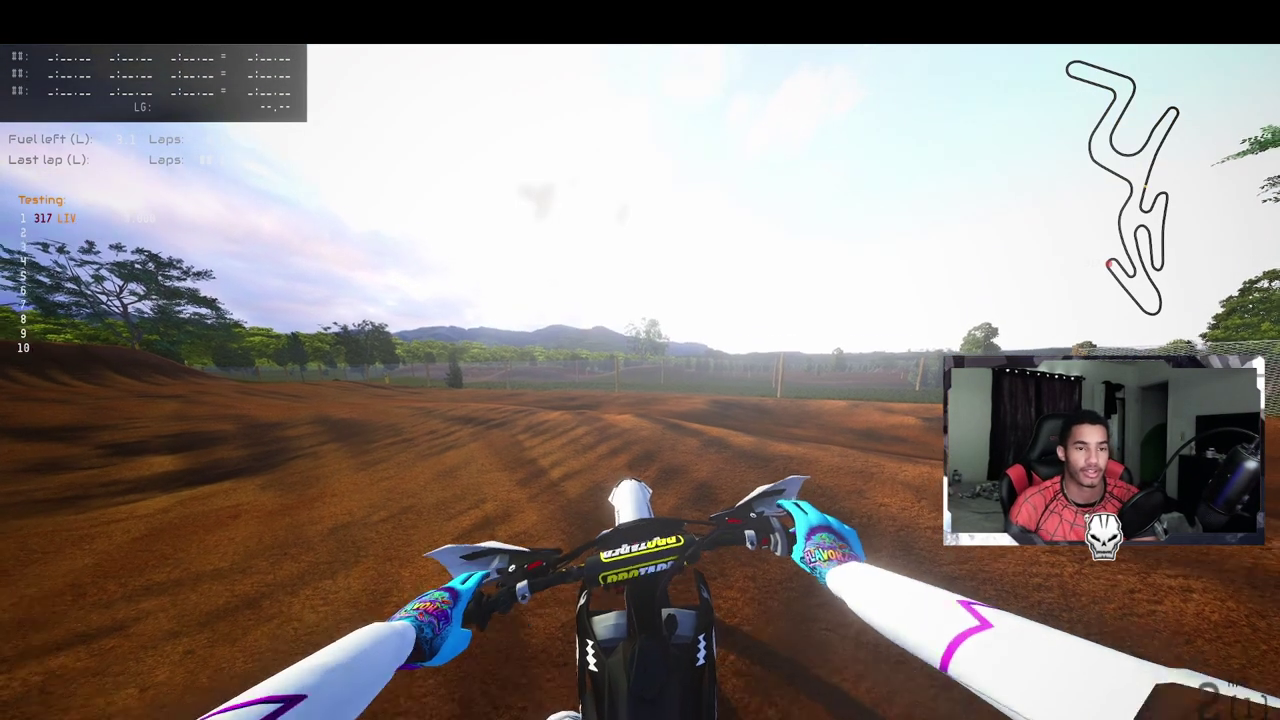